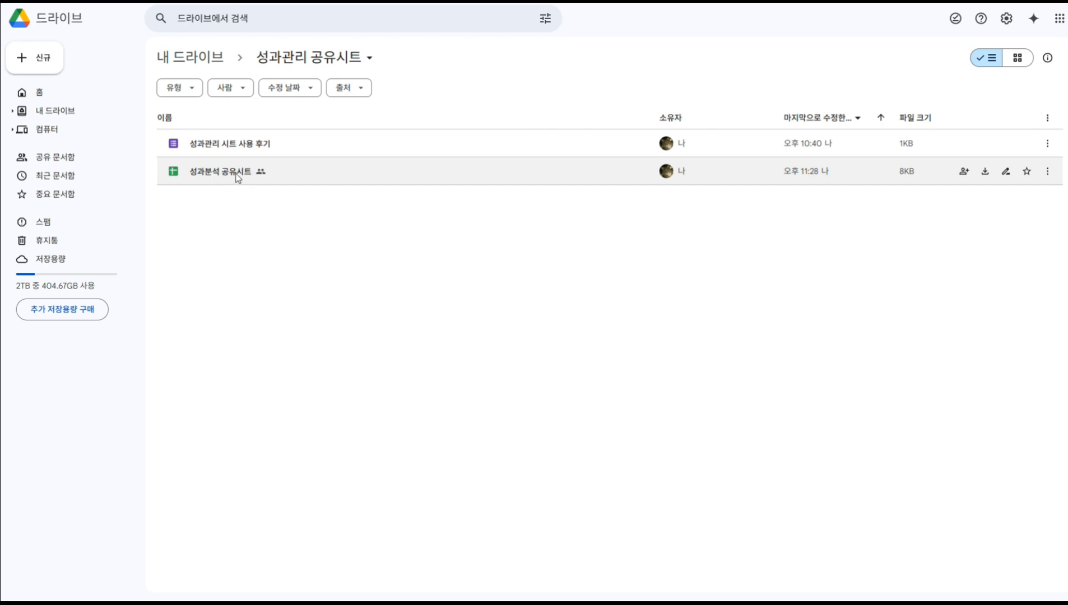
Duplicate the 성과분석 공유시트 spreadsheet in Drive and rename the copy 피티그라운드.
right_click(236, 176)
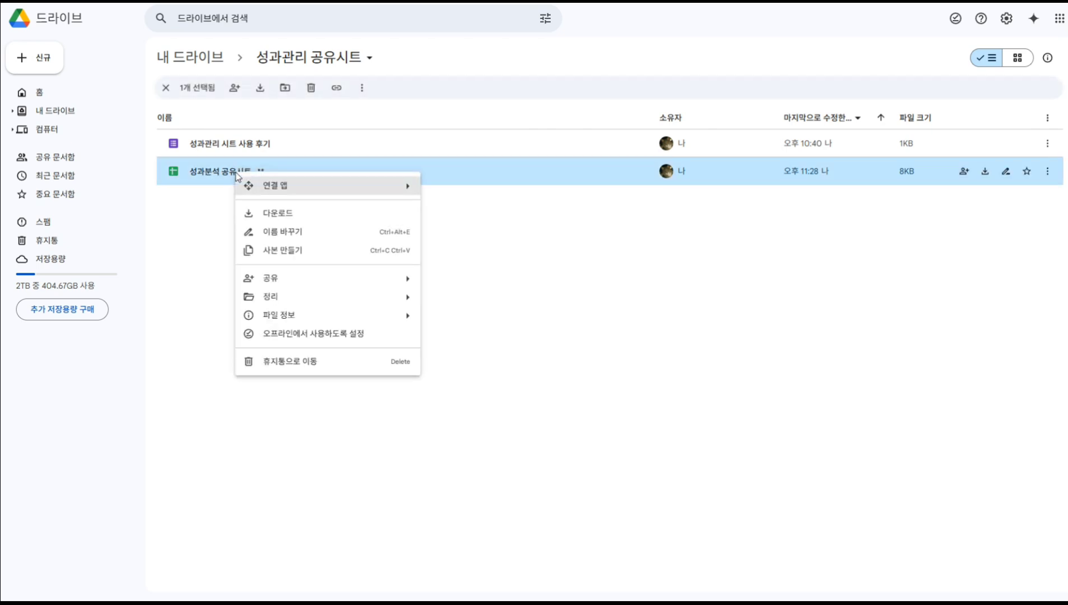
left_click(280, 252)
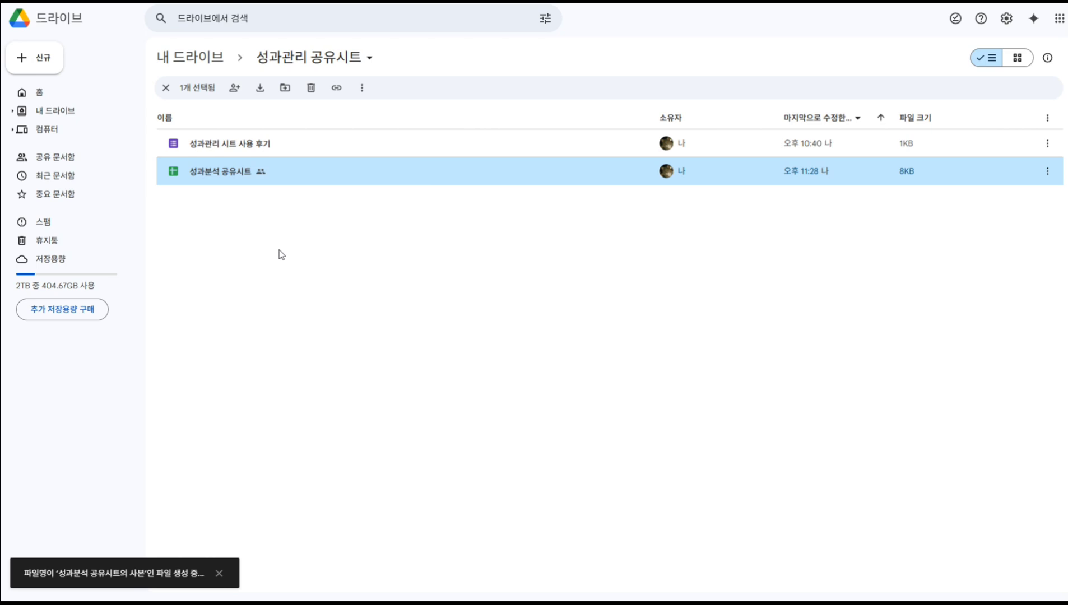
right_click(264, 200)
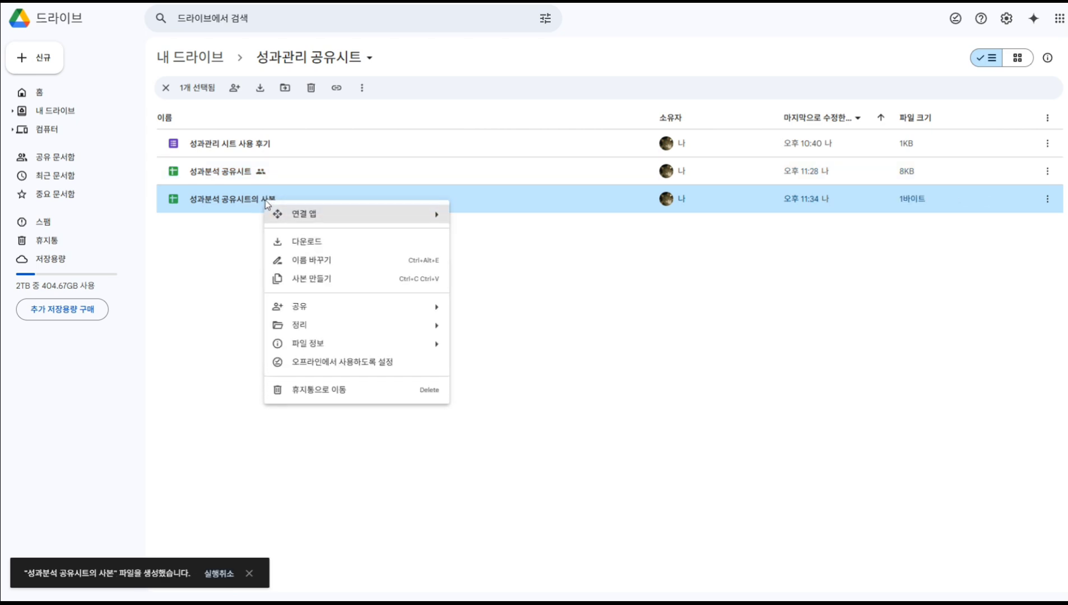
left_click(305, 260)
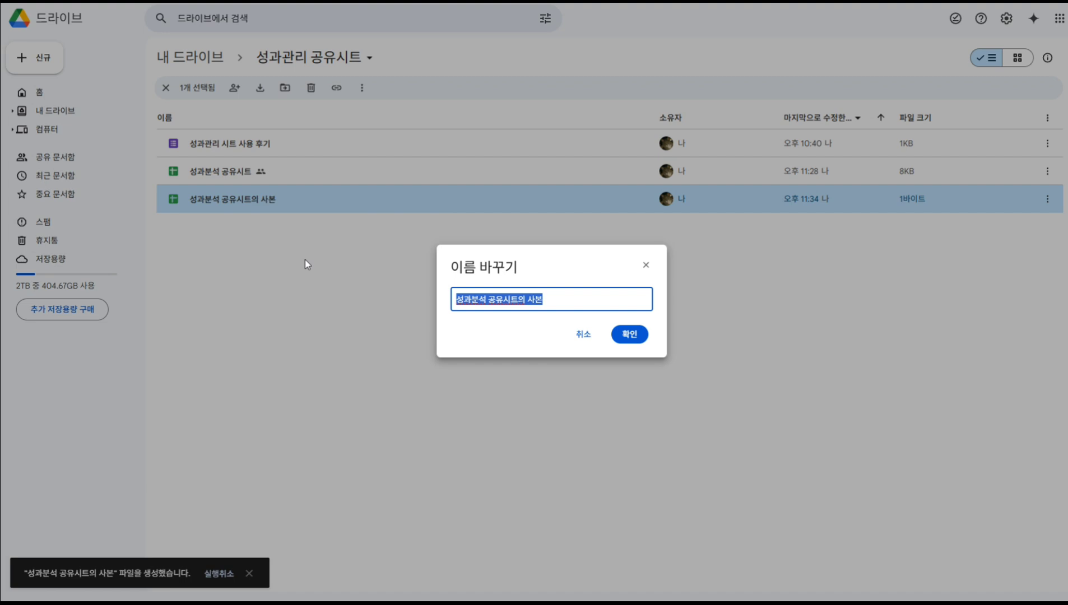
type("피티그루앤")
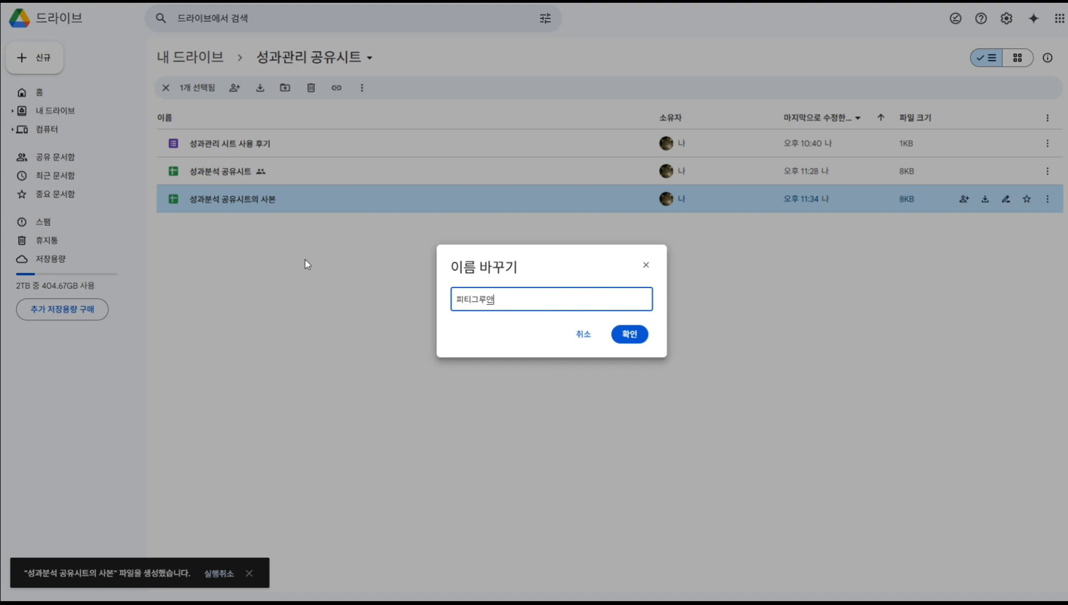
key("BackSpace")
key("BackSpace")
type("라운드")
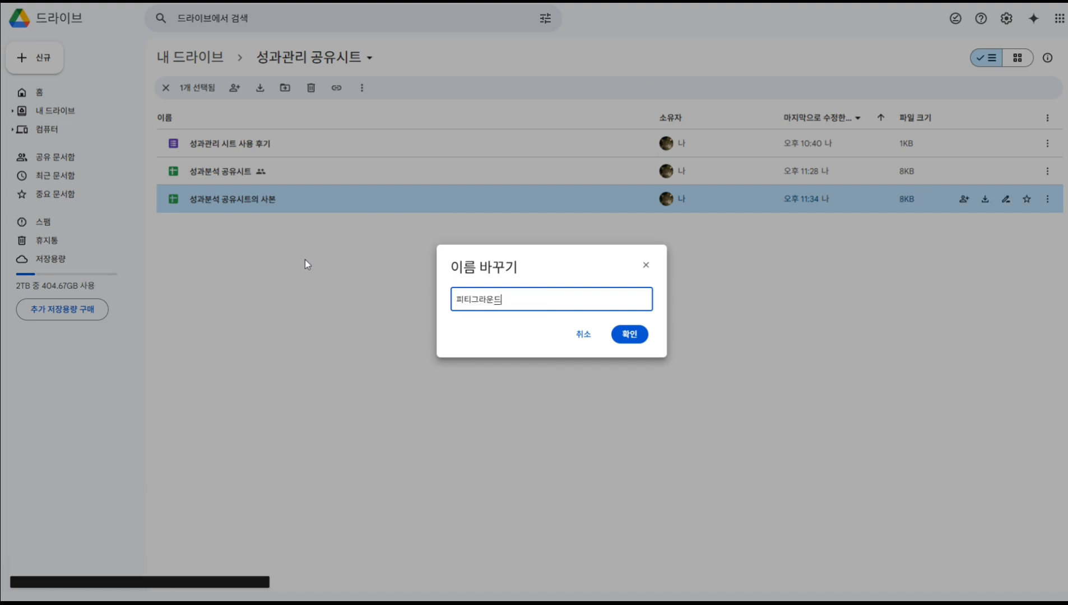
key("Return")
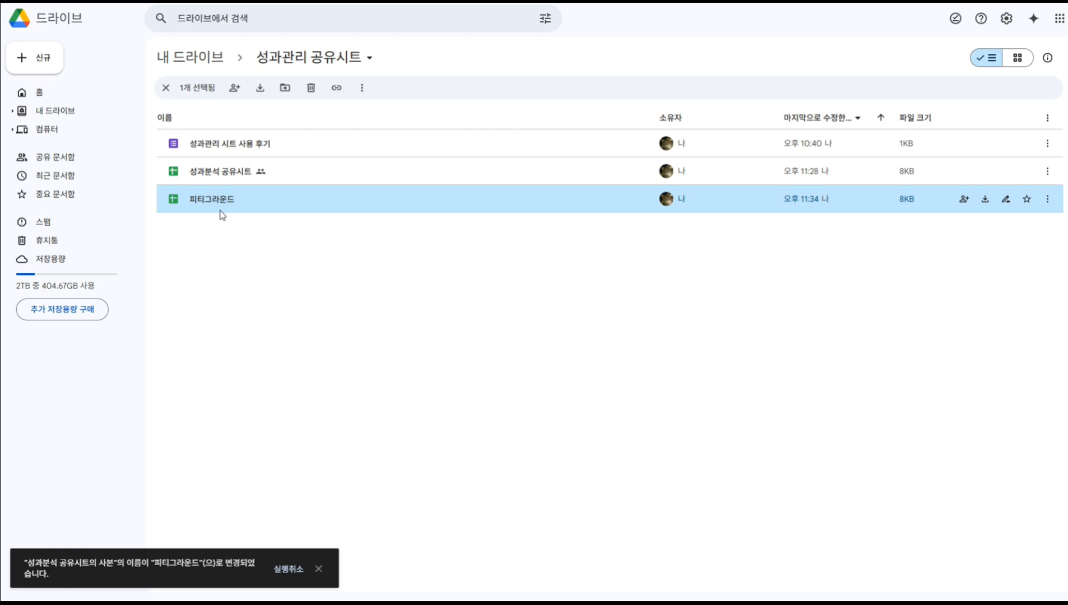
left_click(275, 201)
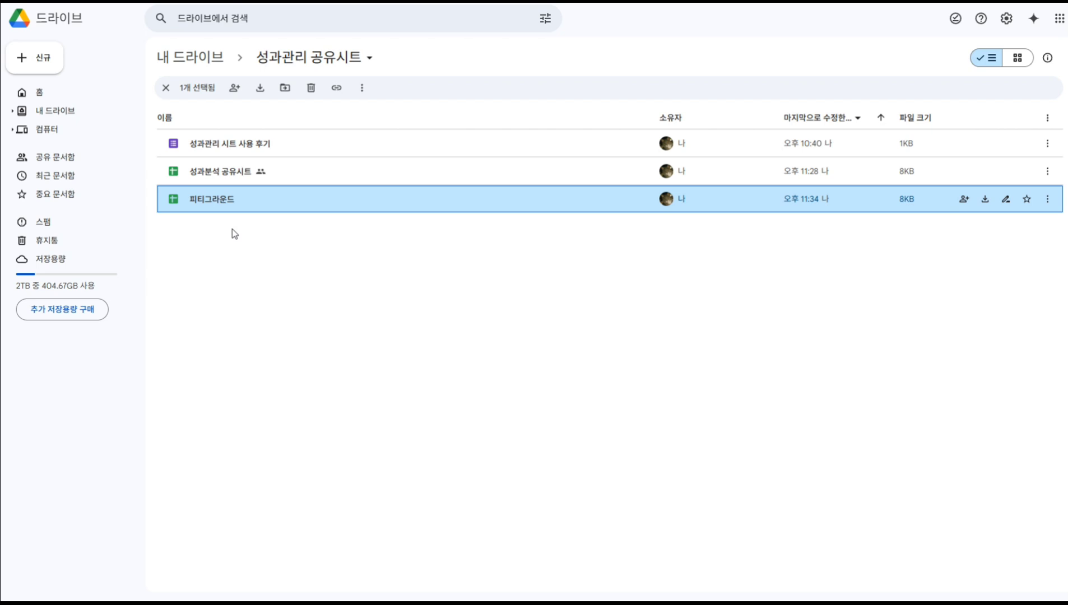
Open 피티그라운드 from Drive in Google Sheets, landing on its 사용법 sheet.
double_click(230, 201)
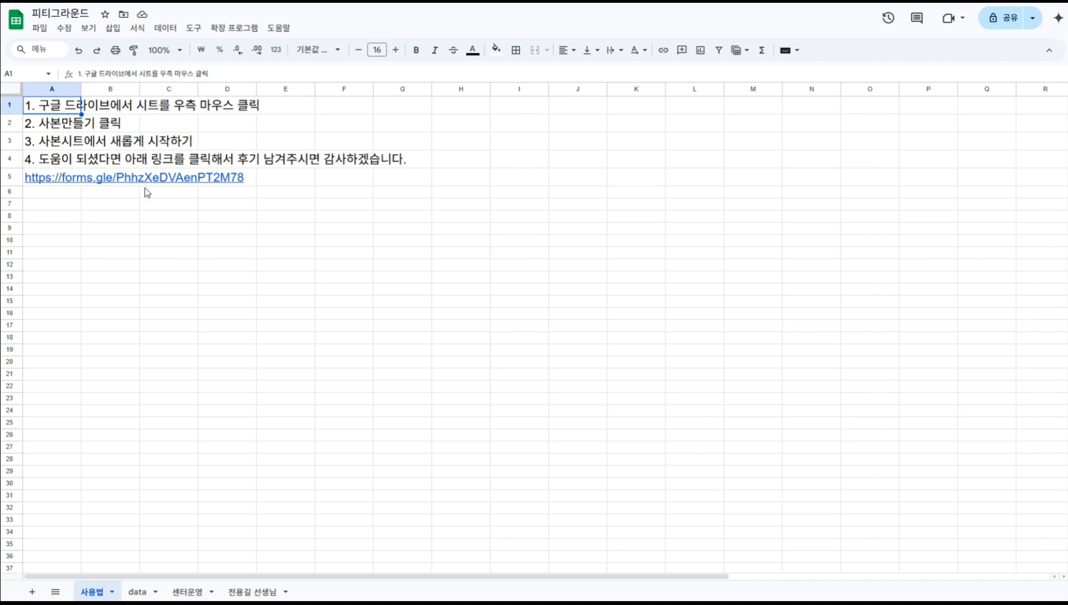
Switch to the data sheet listing the 23 consultation records.
left_click(136, 592)
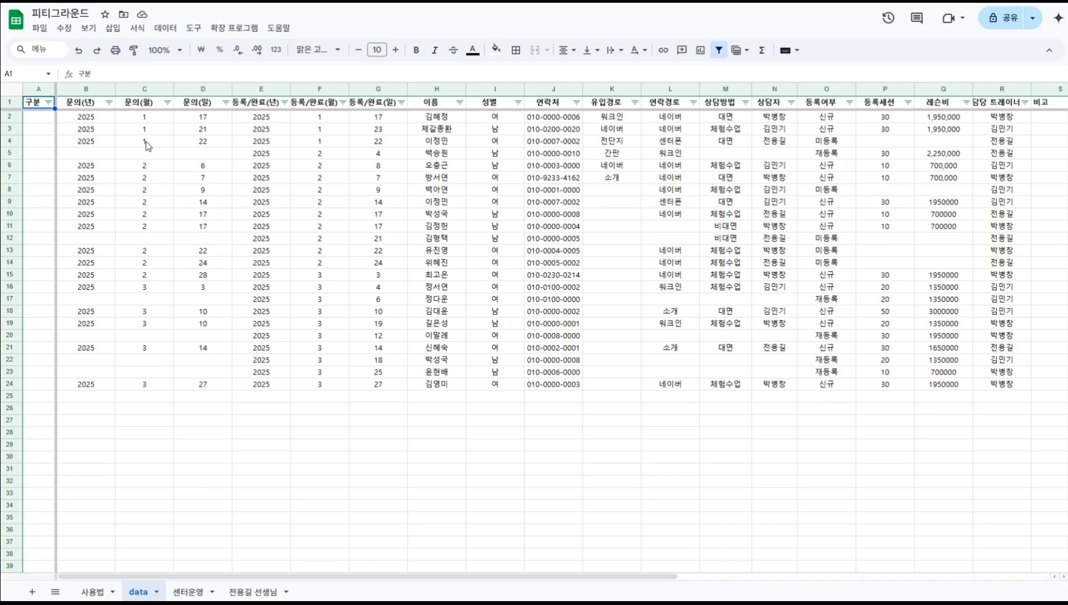
left_click(93, 120)
key("Right")
key("Right")
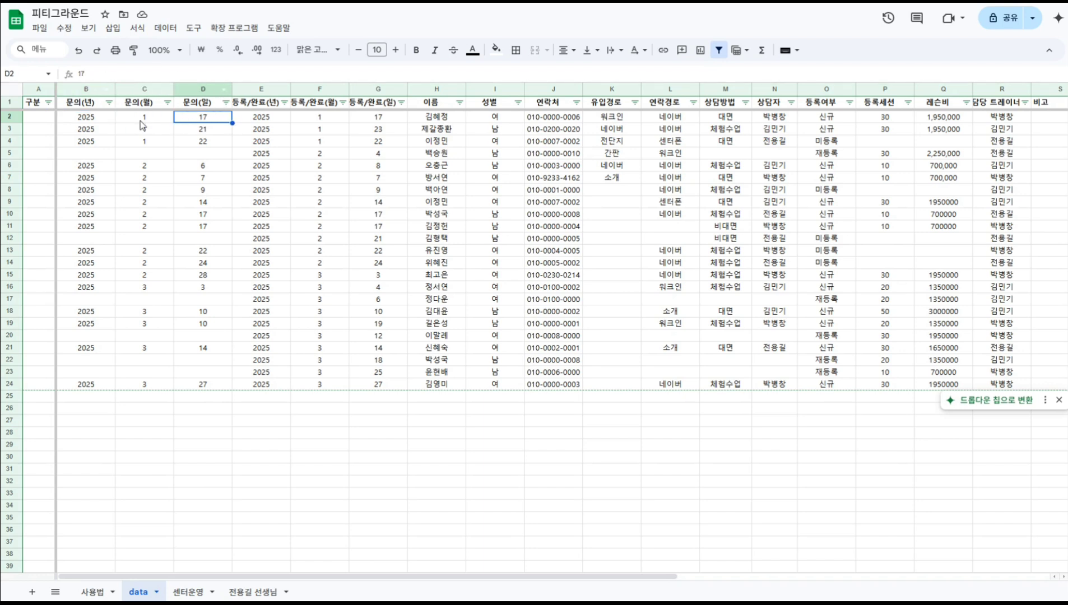
left_click(257, 120)
left_click(307, 121)
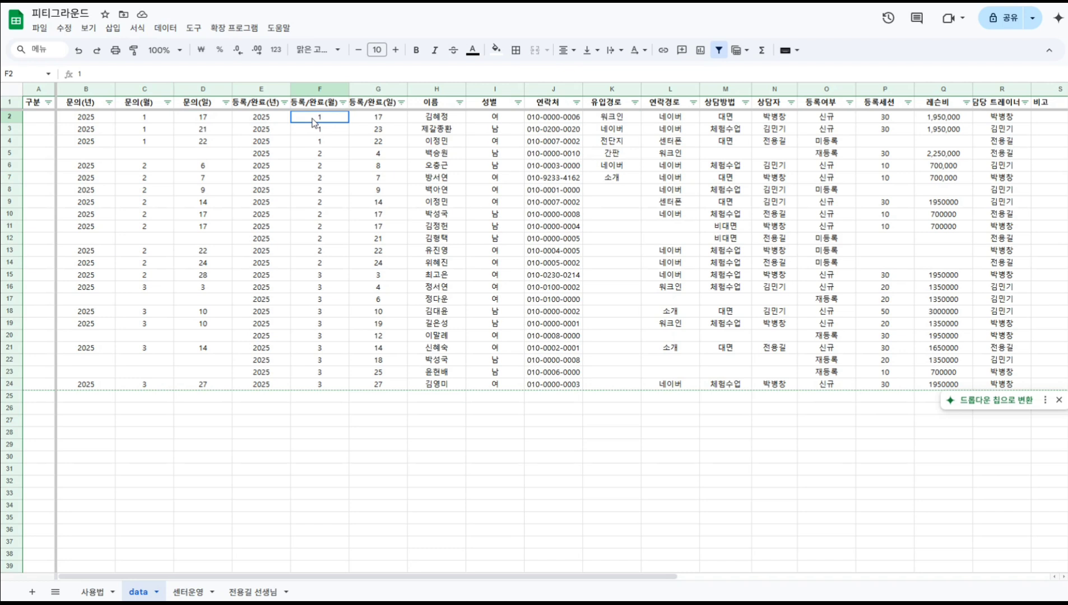
left_click(377, 120)
left_click(614, 119)
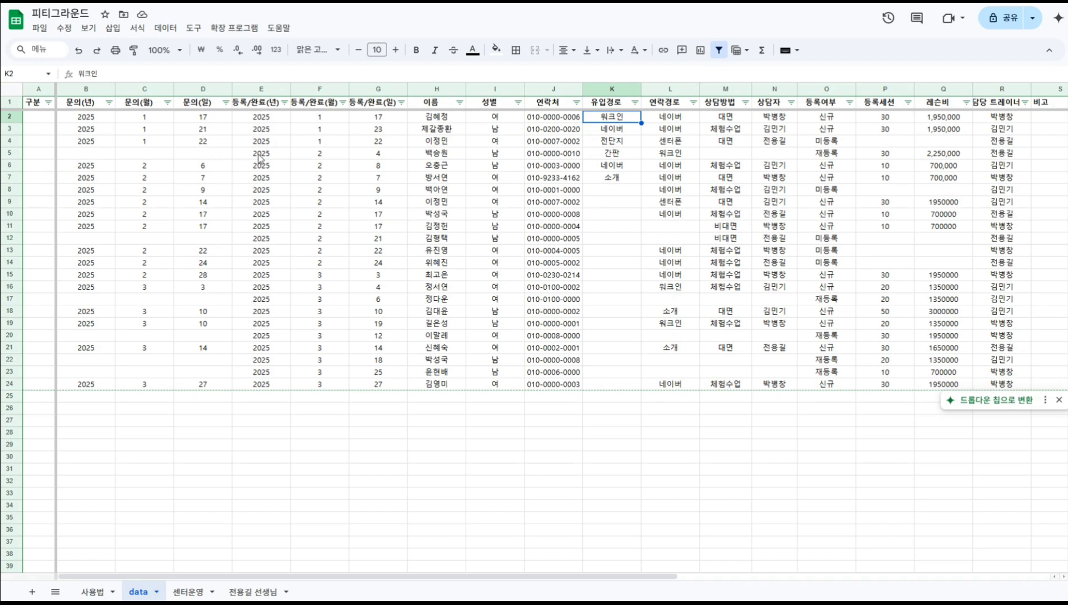
left_click_drag(259, 159, 933, 152)
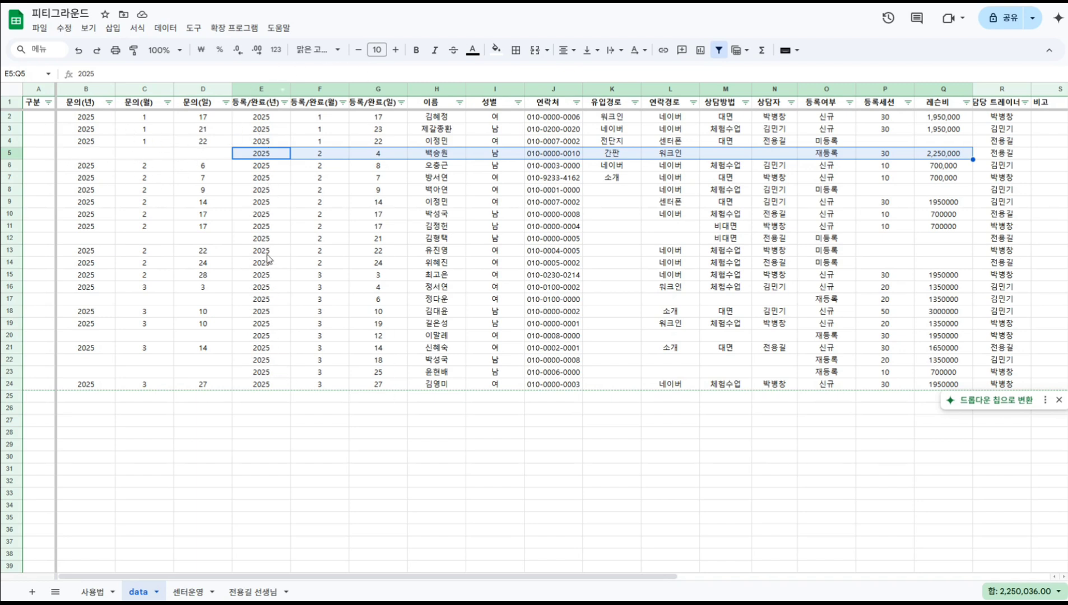
left_click_drag(373, 147, 384, 165)
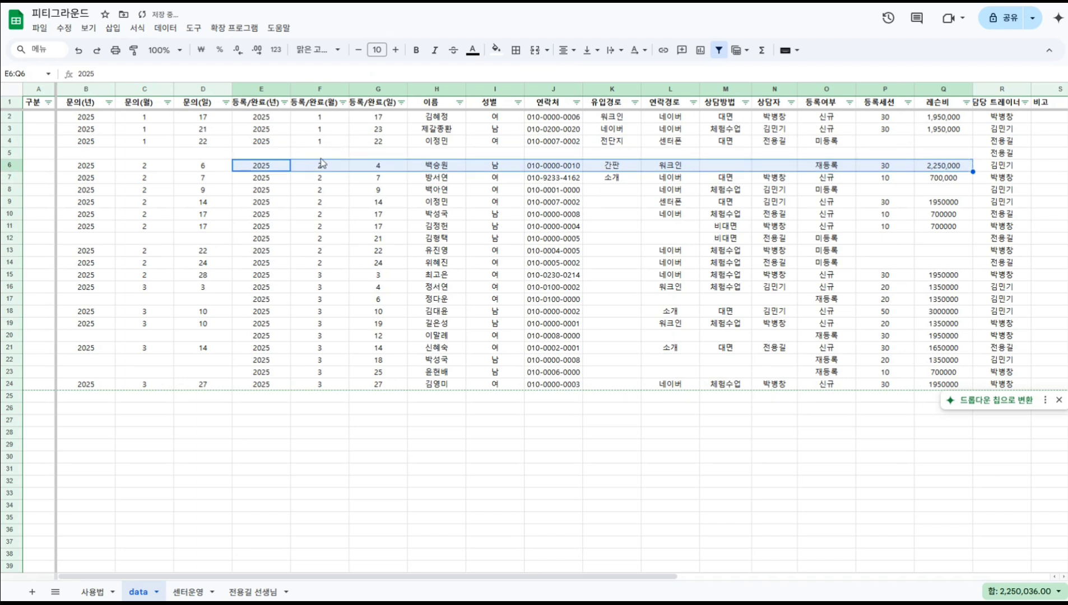
left_click(215, 156)
key("ctrl+z")
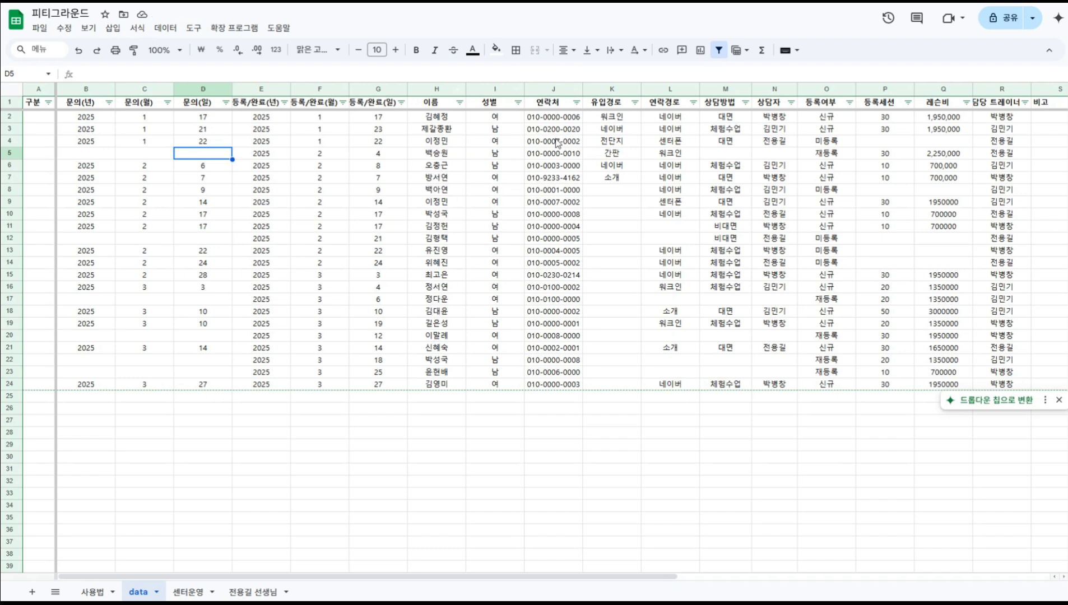
Review the inflow channel and contact route entries in columns K and L of the data sheet.
left_click(615, 122)
key("Down")
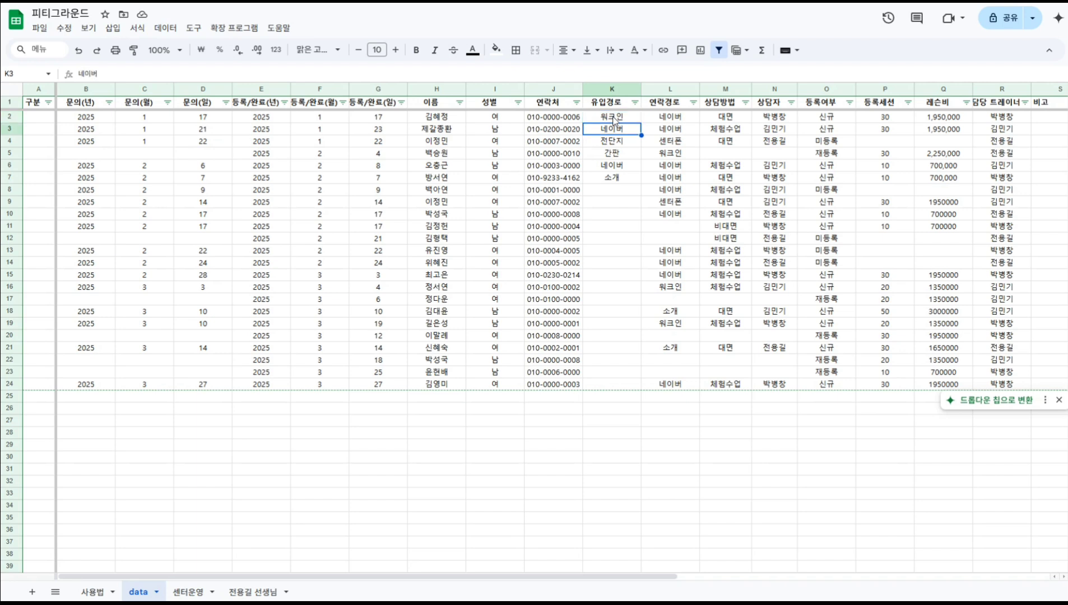
key("Down")
key("Down")
key("Down")
key("Down")
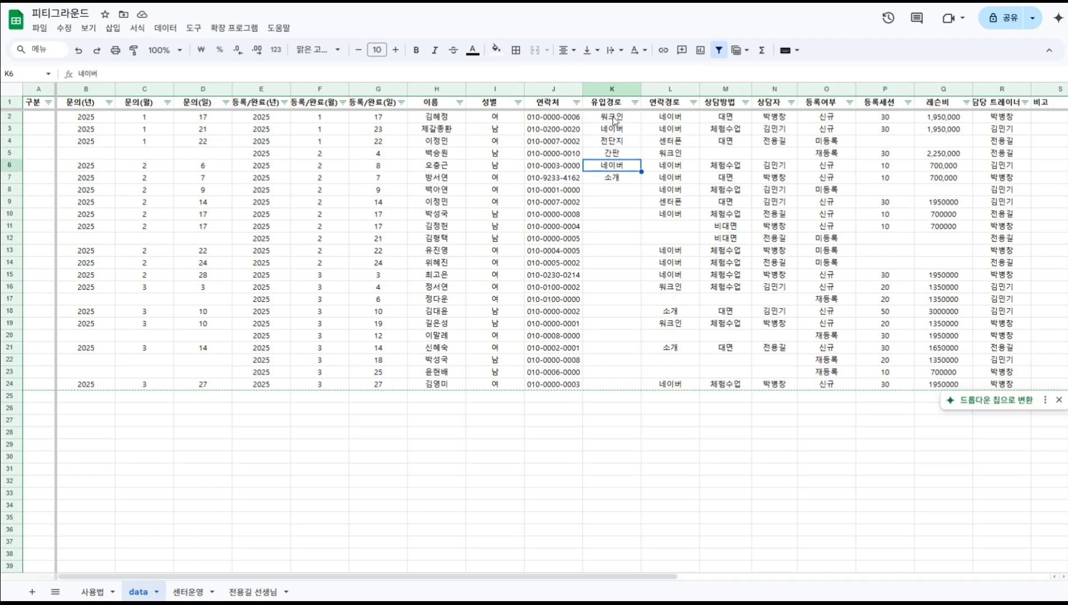
key("Up")
key("Up")
key("Up")
key("Up")
key("Up")
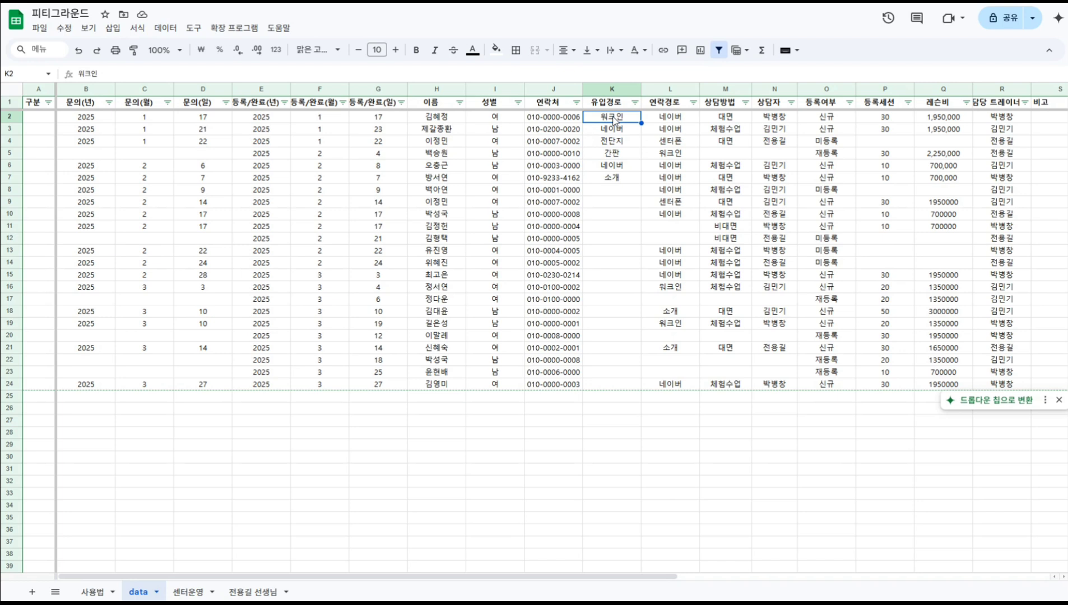
key("Down")
key("Down")
key("Down")
key("Down")
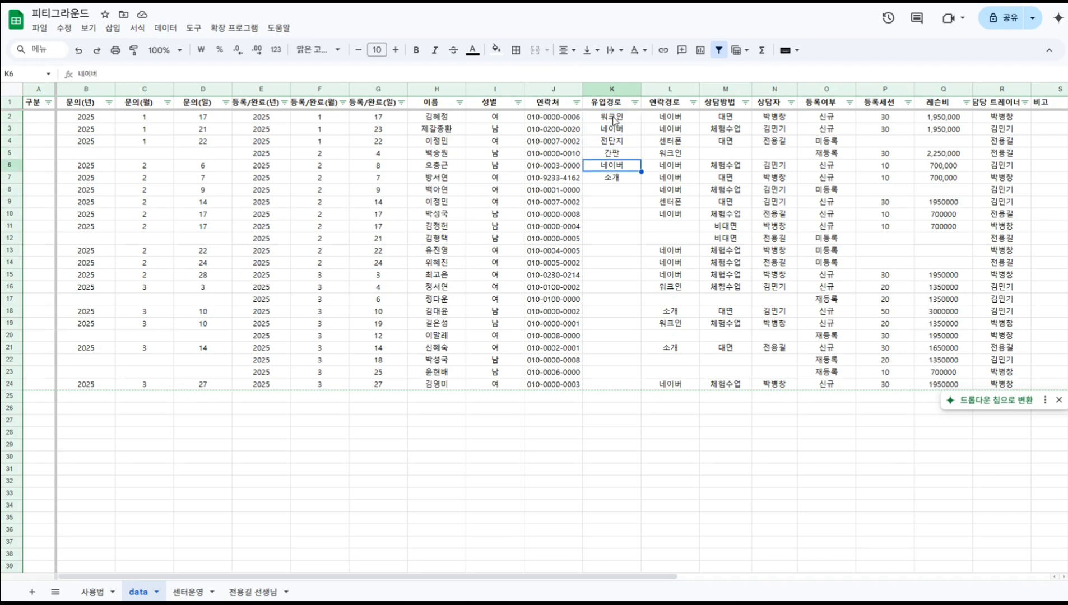
key("Right")
key("Up")
key("Up")
key("Up")
key("Up")
key("Down")
key("Down")
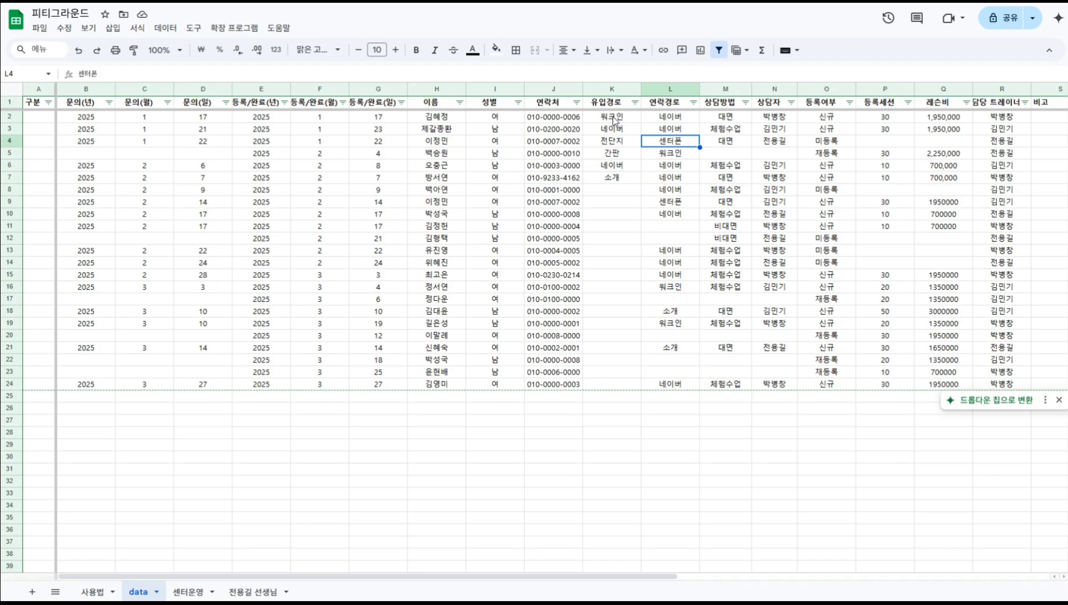
key("Up")
key("Up")
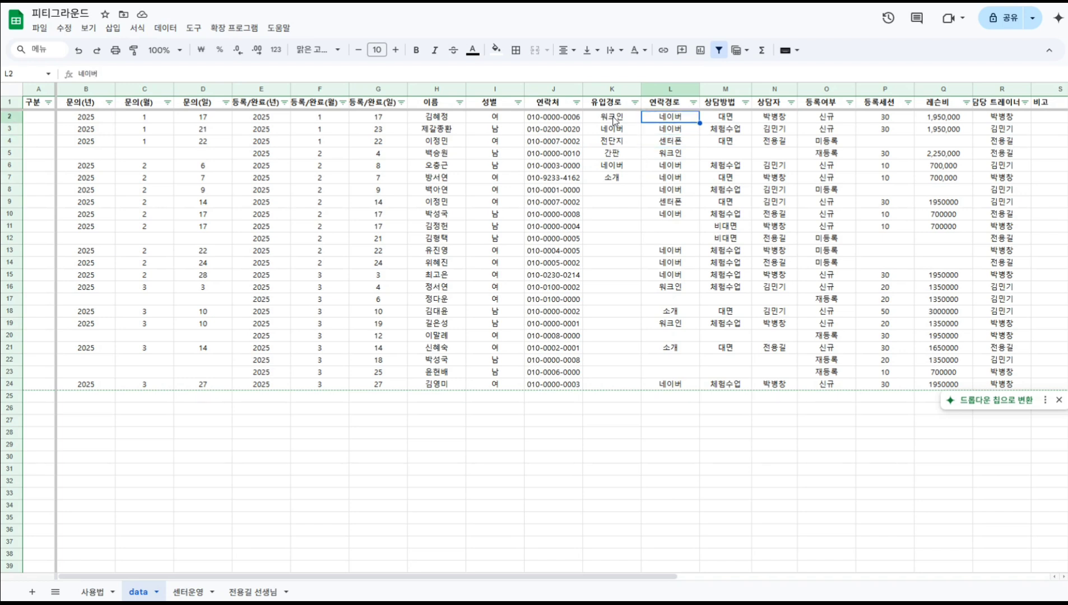
key("Down")
key("Down")
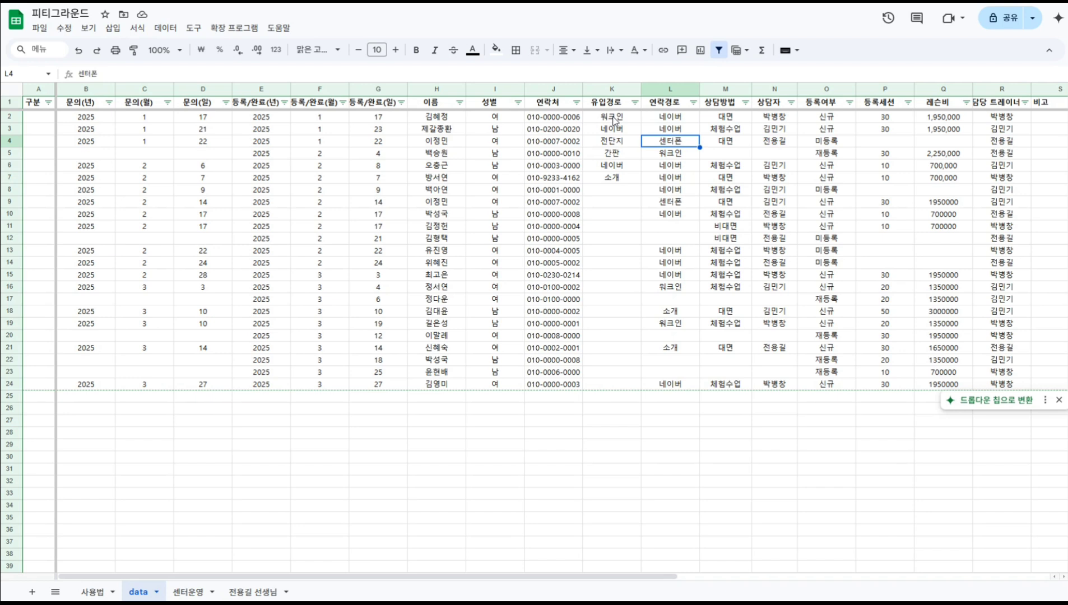
key("Down")
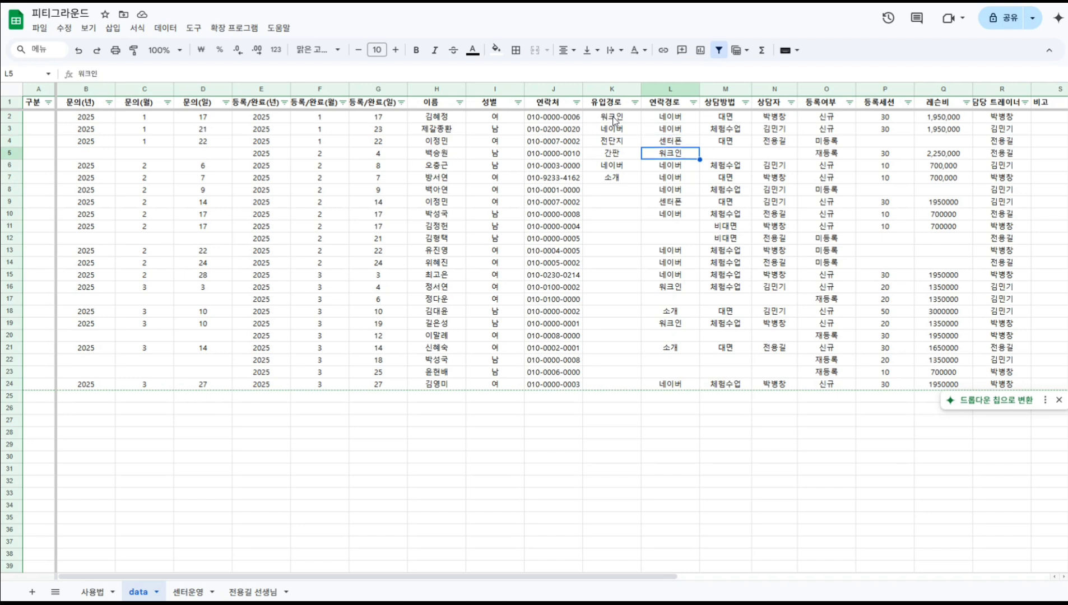
key("Down")
key("Down")
key("Down")
key("Down")
key("Down")
key("Down")
key("Down")
key("Down")
key("Down")
key("Down")
key("Down")
key("Down")
key("Down")
key("Down")
key("Down")
key("Down")
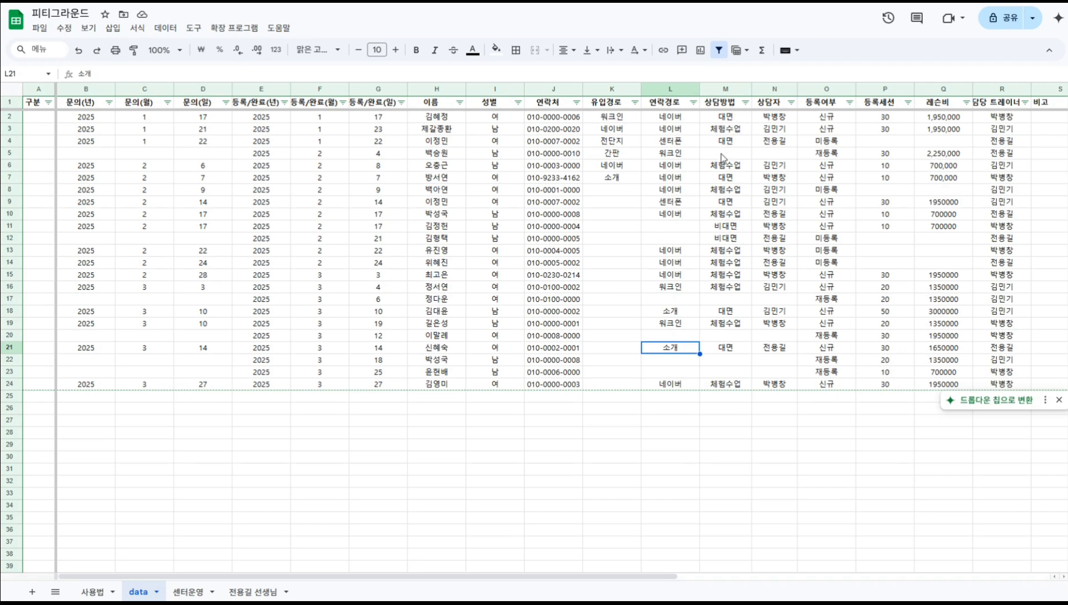
Check the consultation method and 상담자 entries, then move to the first record's 비고 cell.
left_click(727, 227)
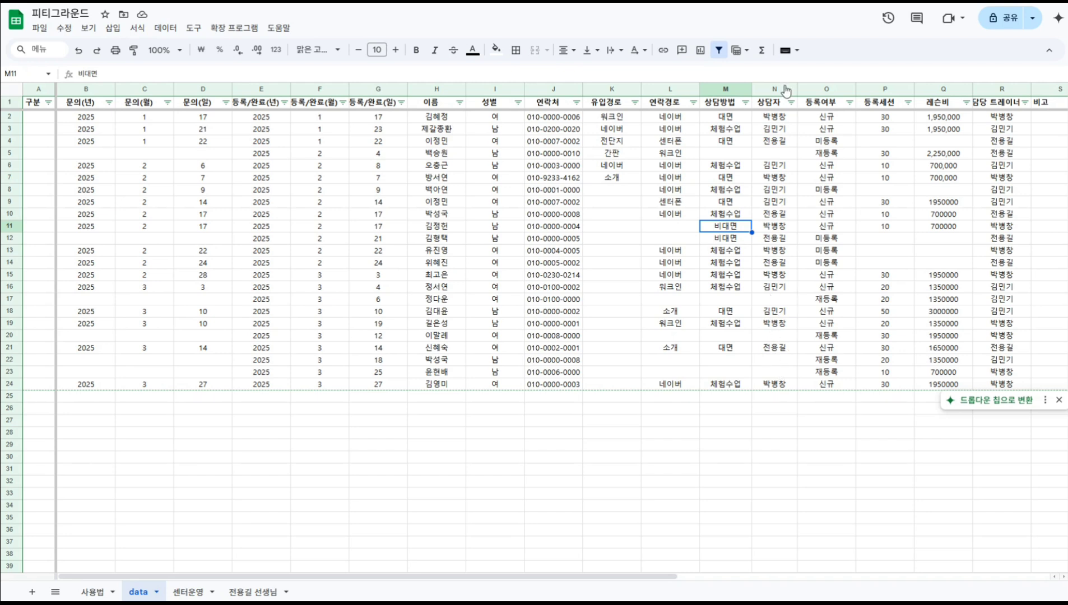
left_click(775, 130)
key("Escape")
key("ctrl+Up")
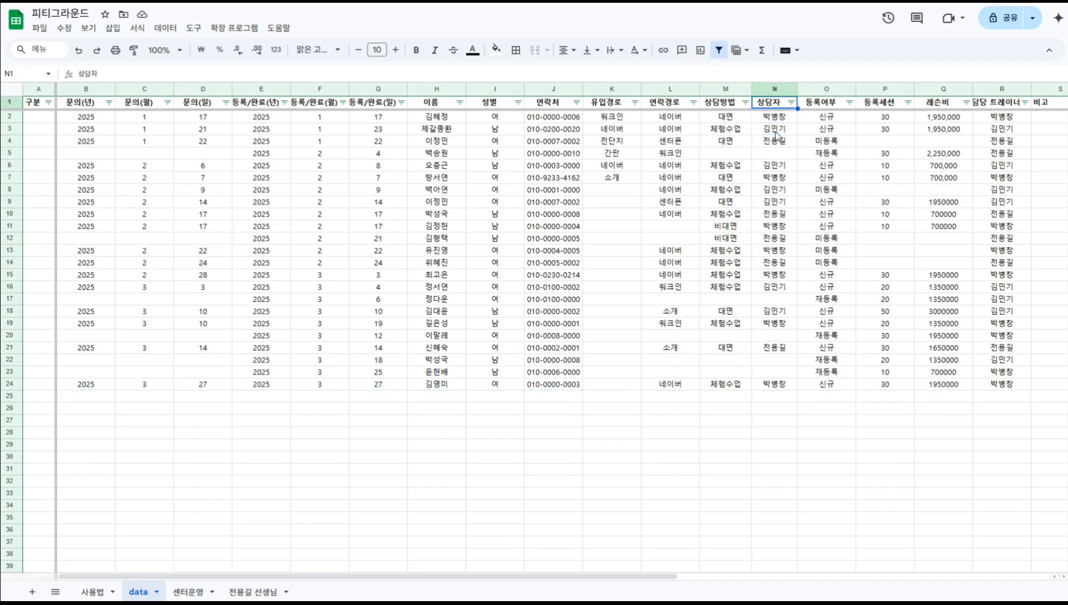
key("Down")
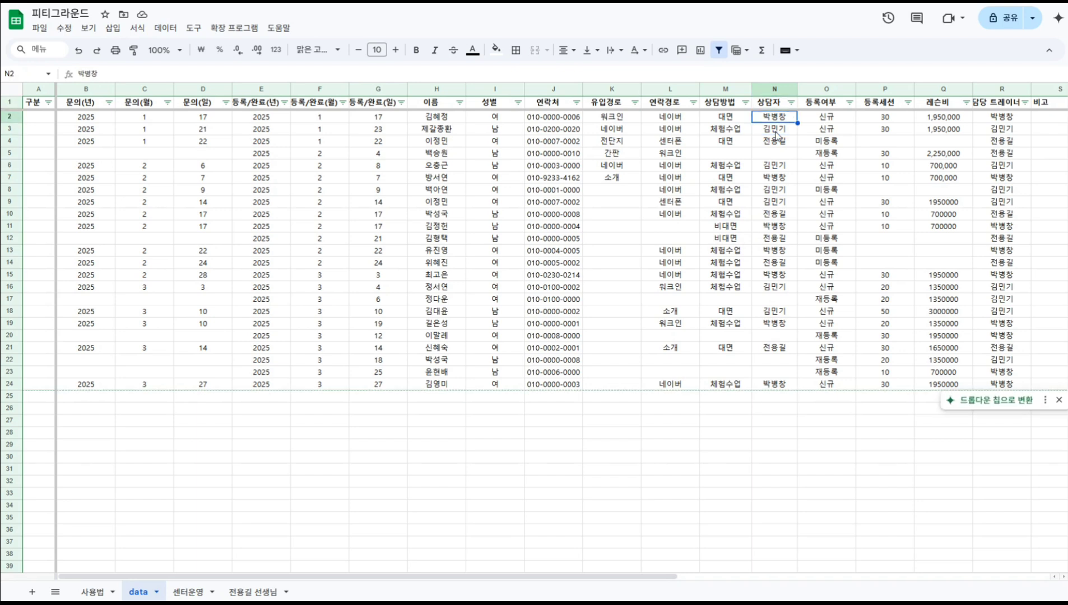
key("Right")
key("Right")
key("Right")
key("Right")
key("Right")
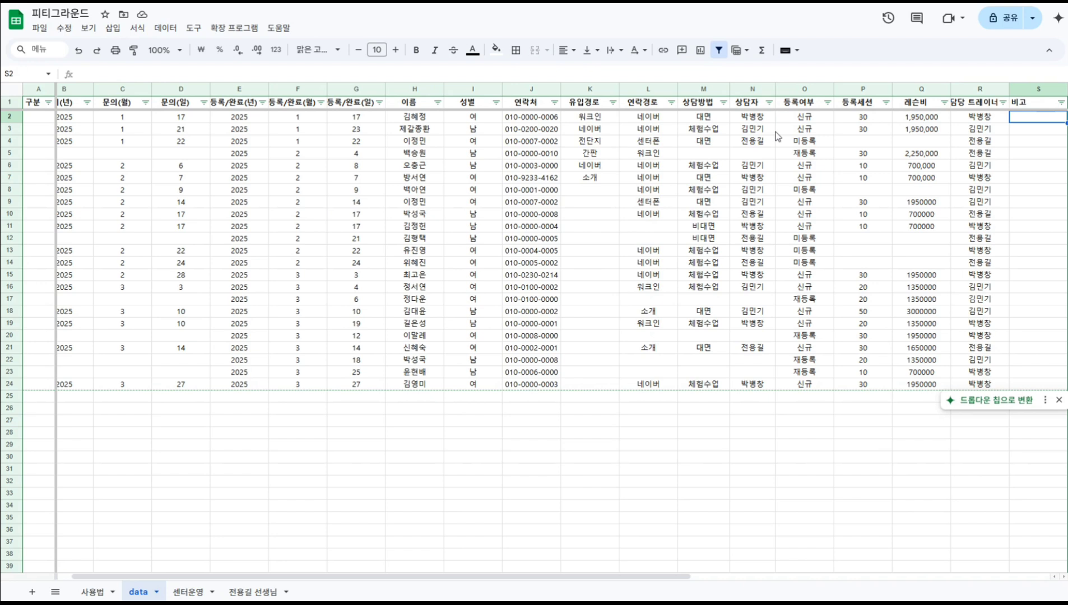
Enter the notes 워크인 오셨음 and 다이어트가 고민이심 in S2 and S3.
type("ㅇ러ㅏㅇ러ㅏㅇ")
key("BackSpace")
key("BackSpace")
key("BackSpace")
key("BackSpace")
key("BackSpace")
key("BackSpace")
type("워크")
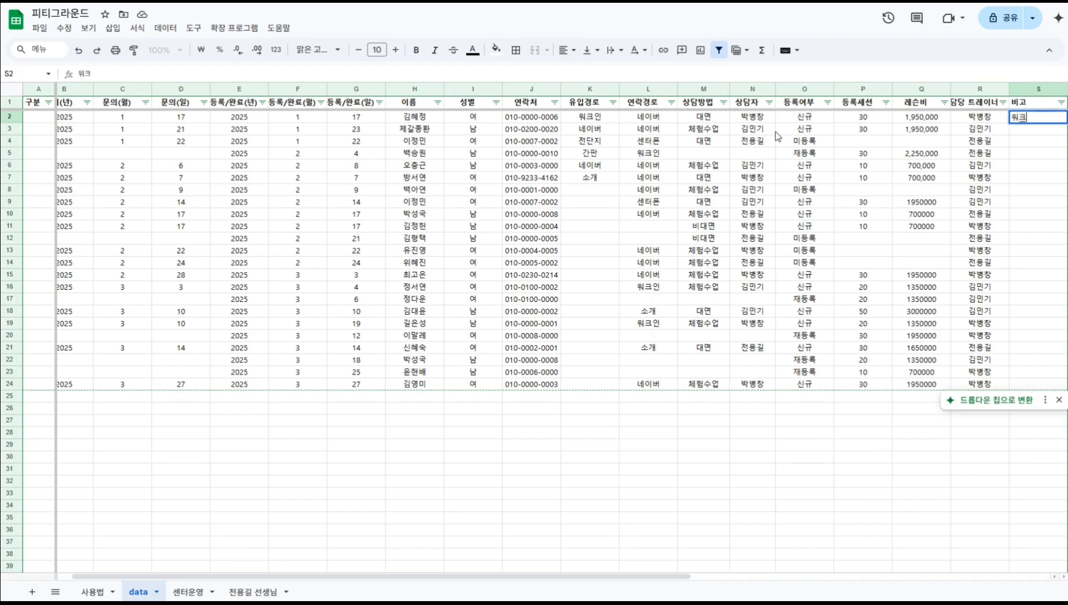
type("인 오세음")
key("Return")
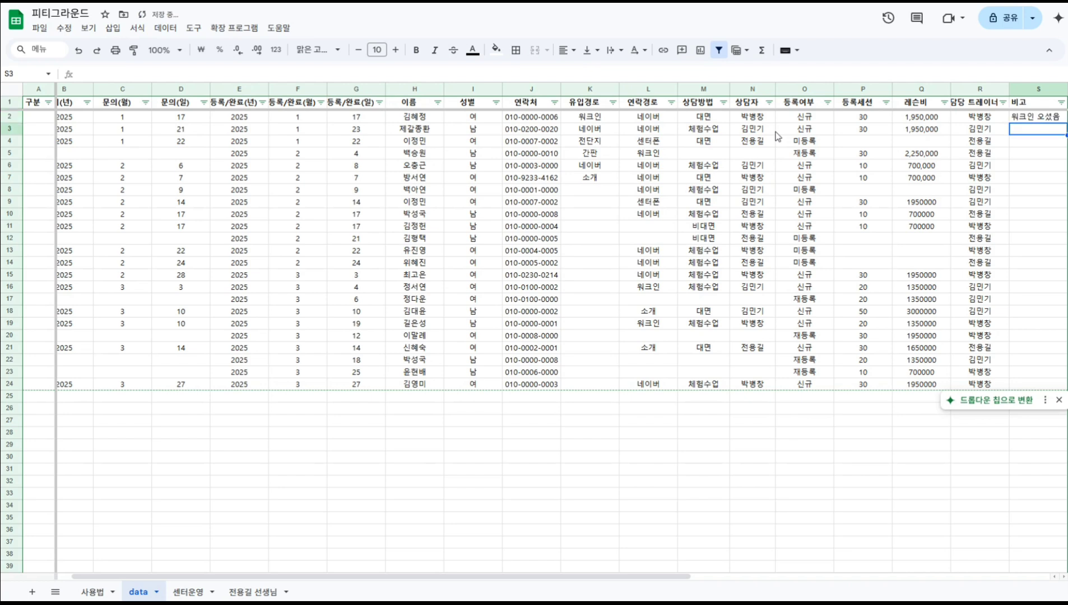
type("다이어트")
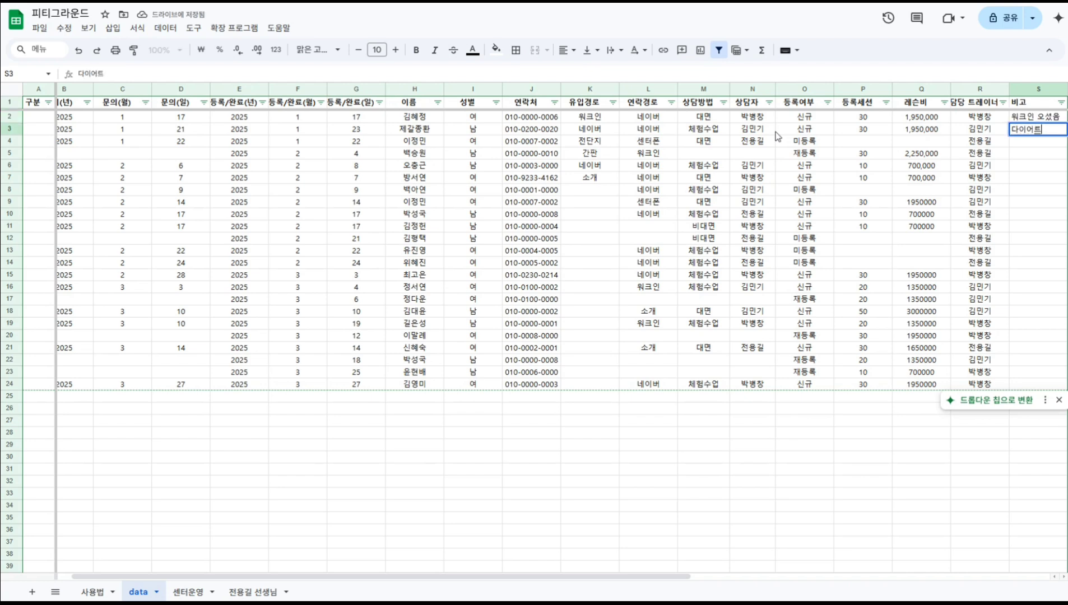
type("가 고민이심ㅁ")
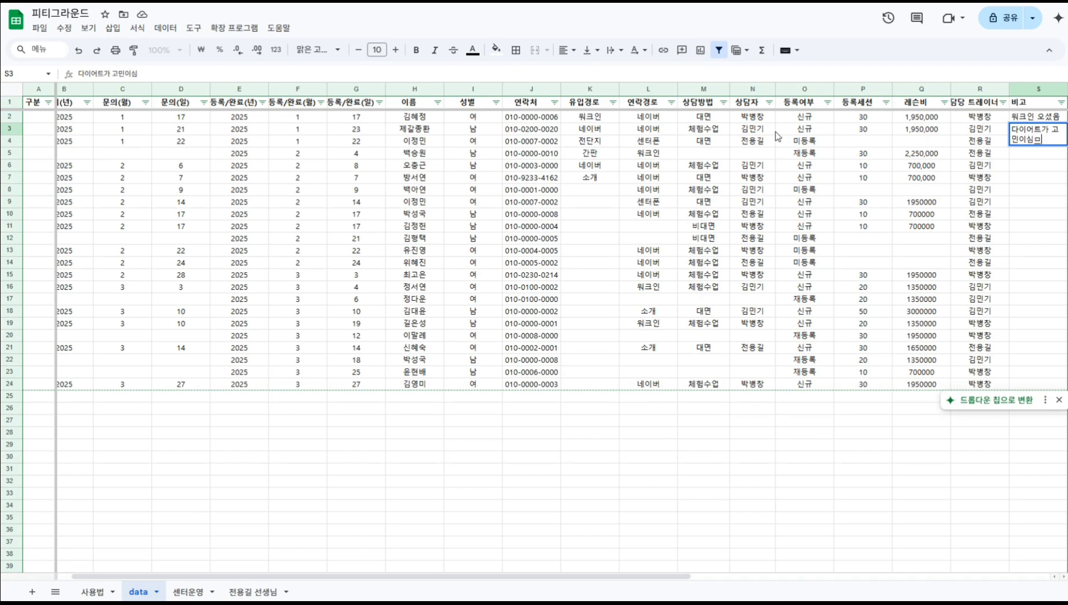
key("Return")
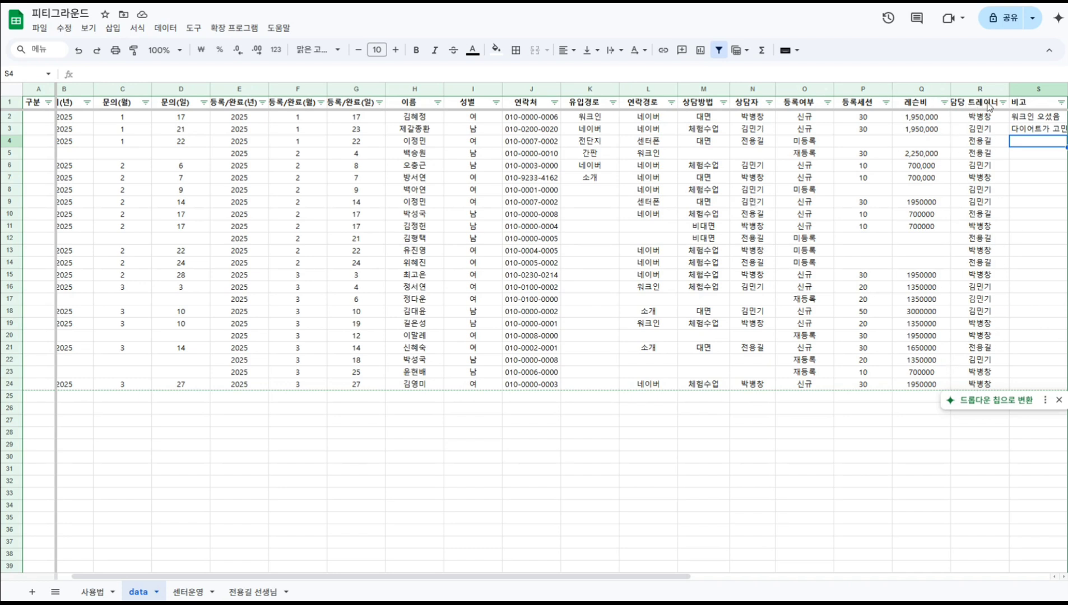
Try retyping the first two records' consultant as the trainer's name, then undo the change.
left_click(760, 118)
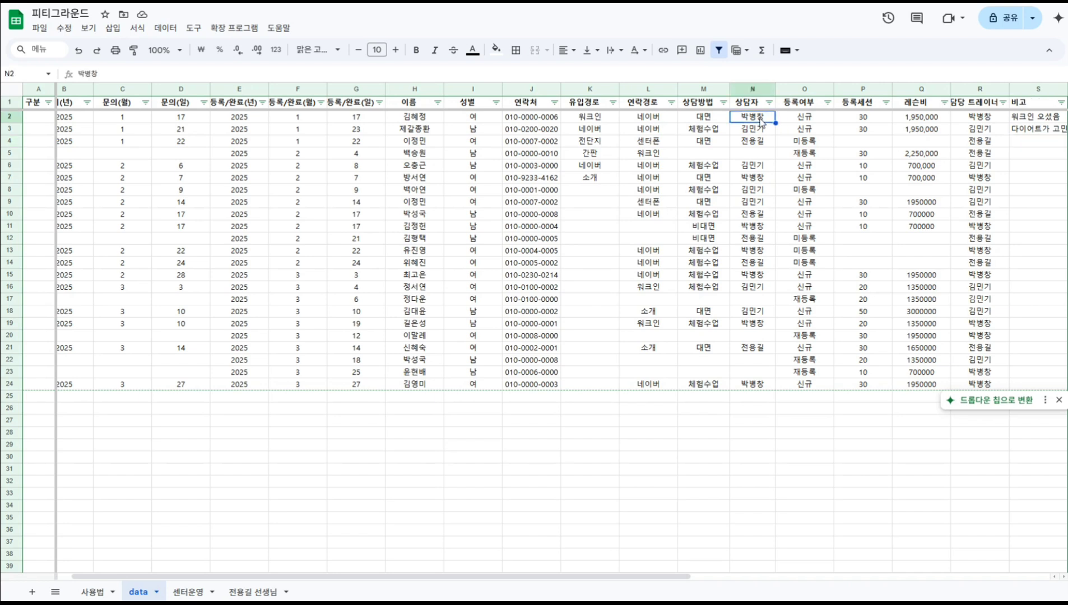
key("Return")
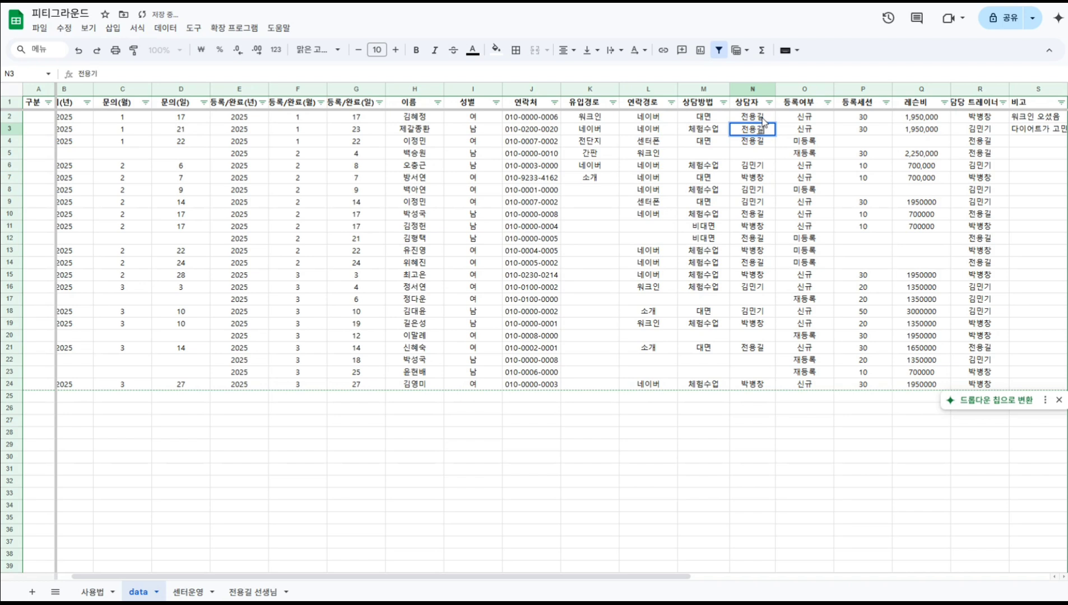
key("Return")
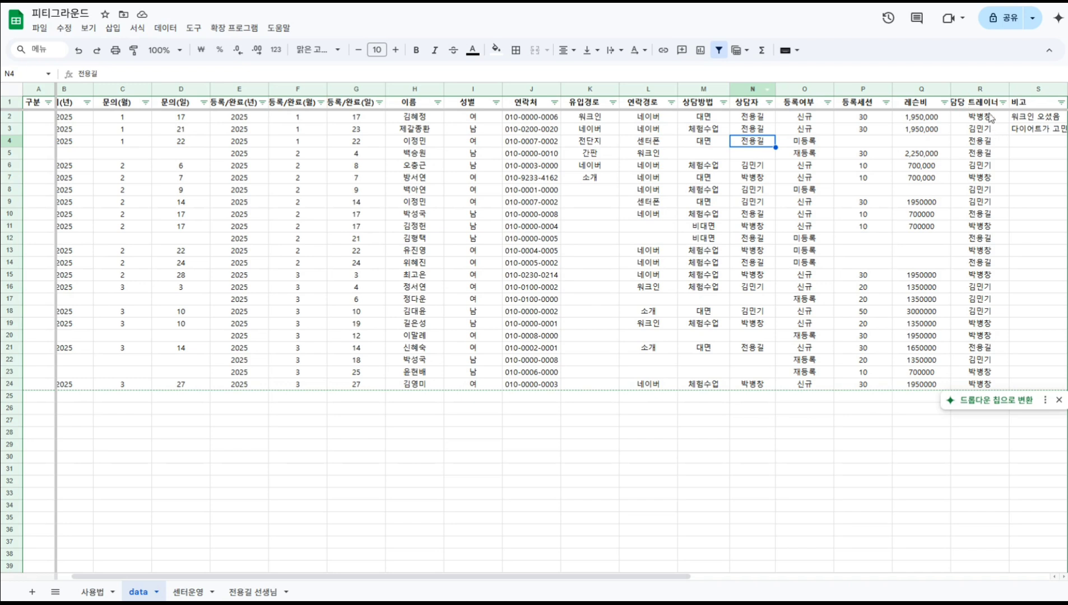
key("ctrl+z")
key("ctrl+z")
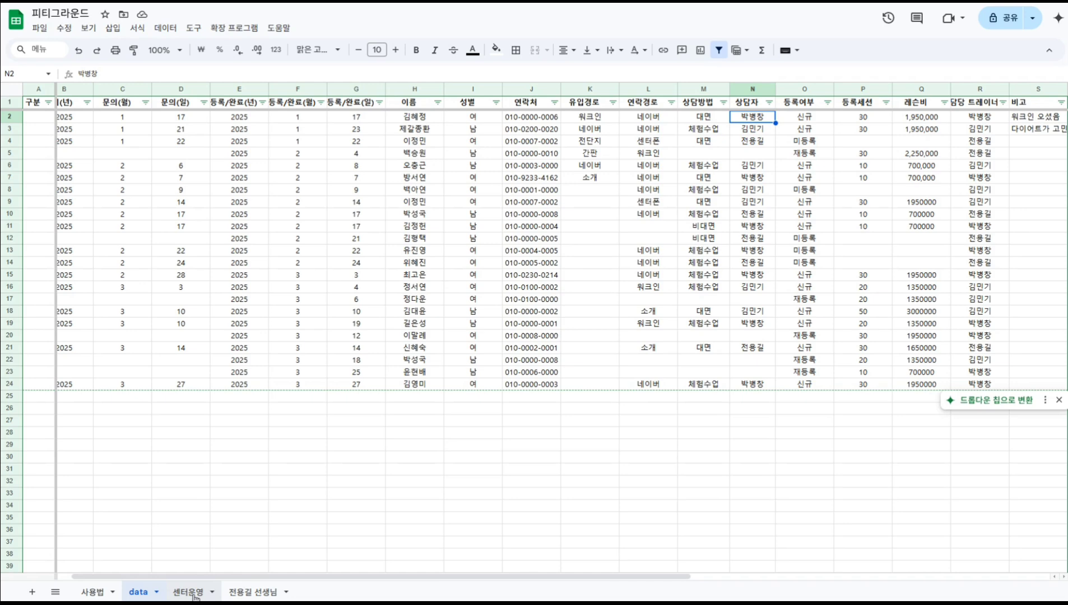
On the 센터운영 sheet, test year 2024 in A2, clear a stray entry, and restore 2025.
left_click(189, 592)
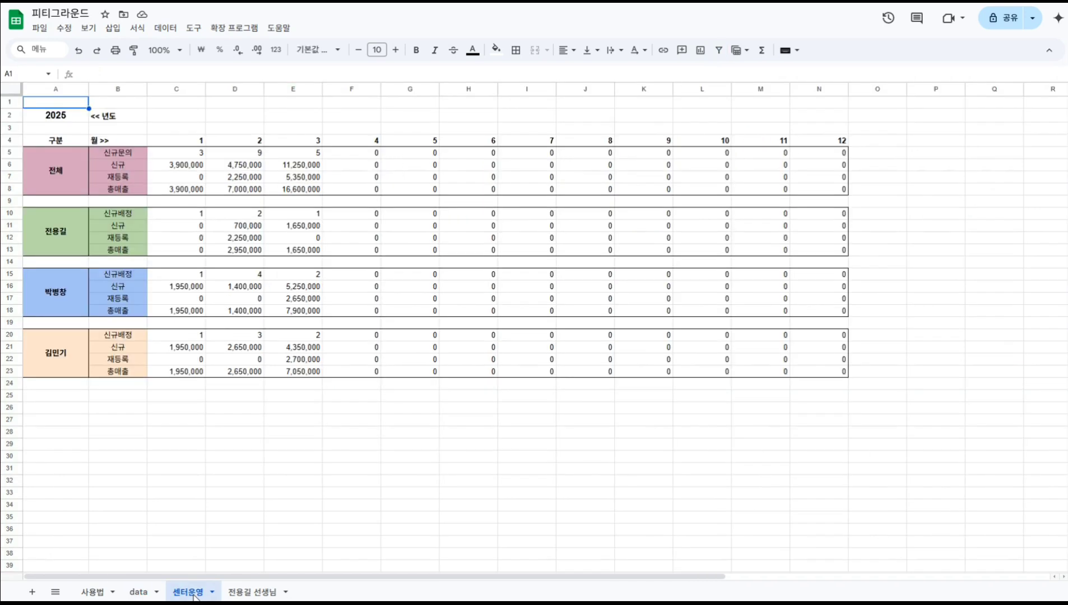
left_click(71, 115)
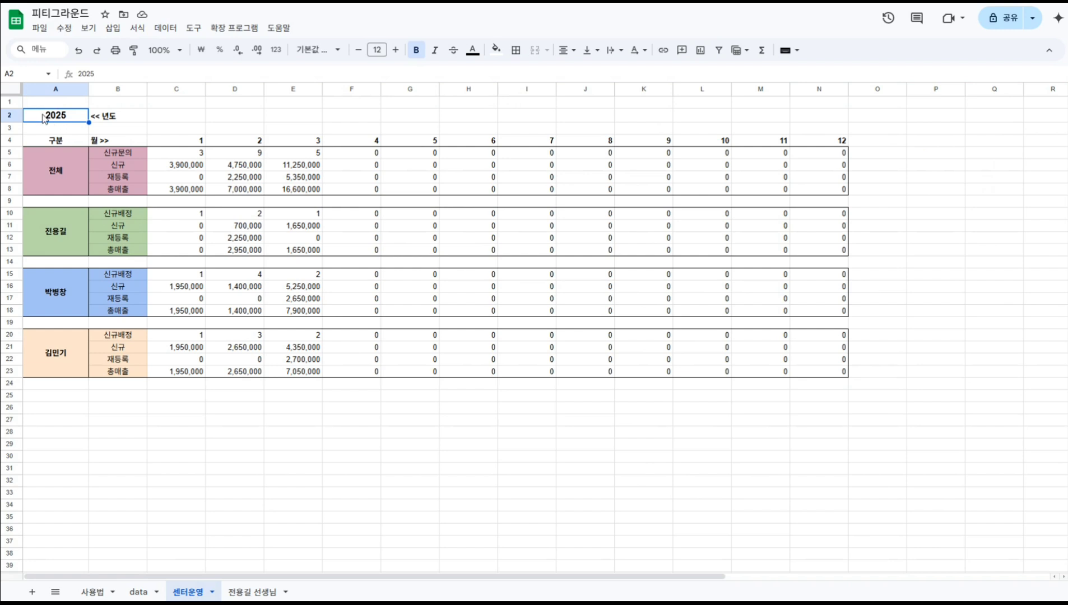
type("2024")
key("Return")
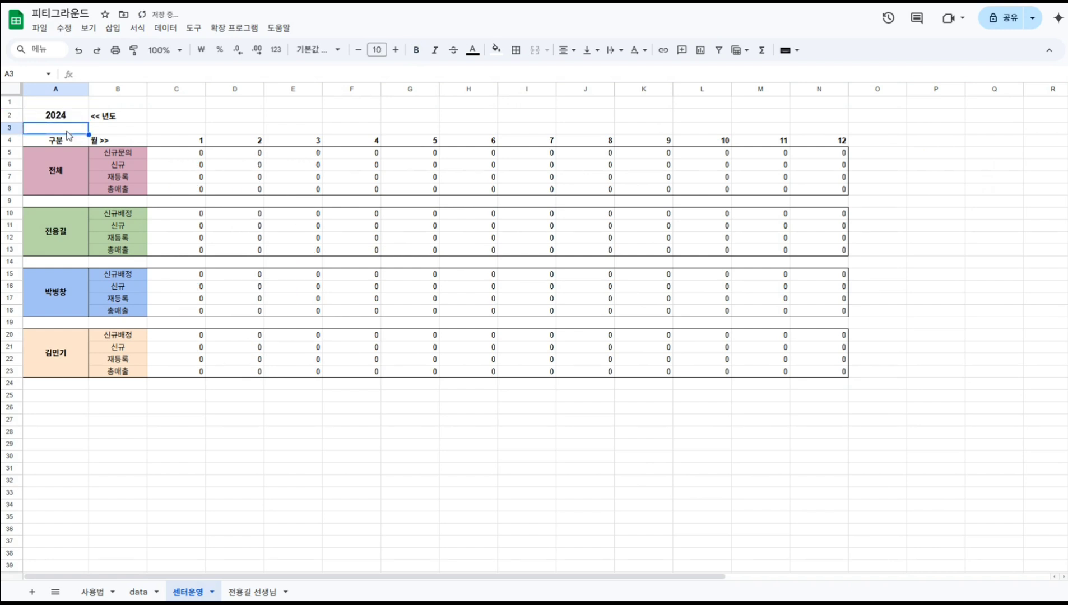
type("2025")
key("Return")
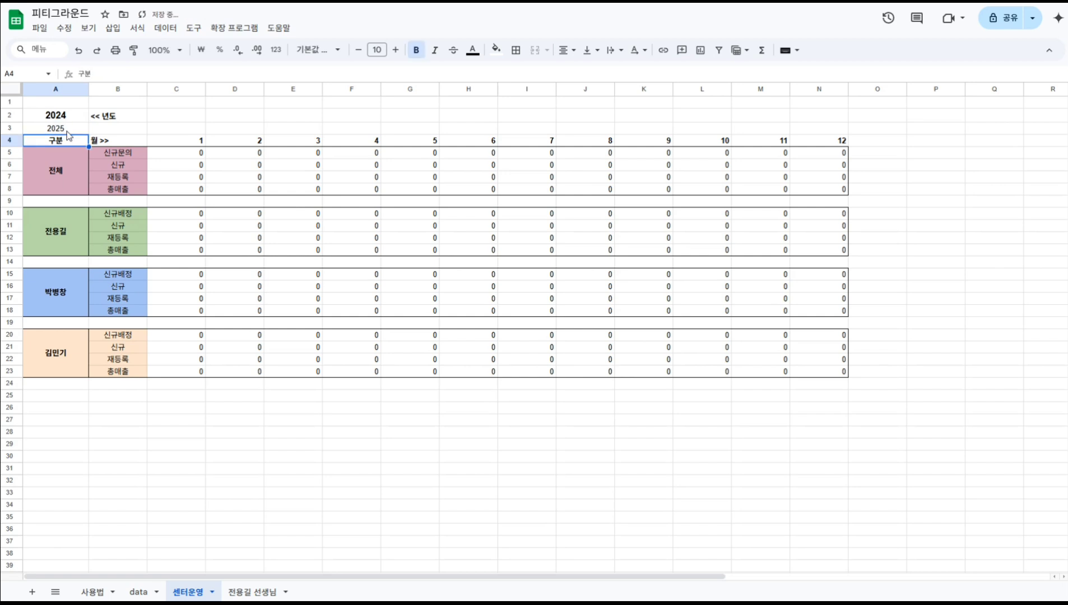
key("Up")
key("Delete")
key("Up")
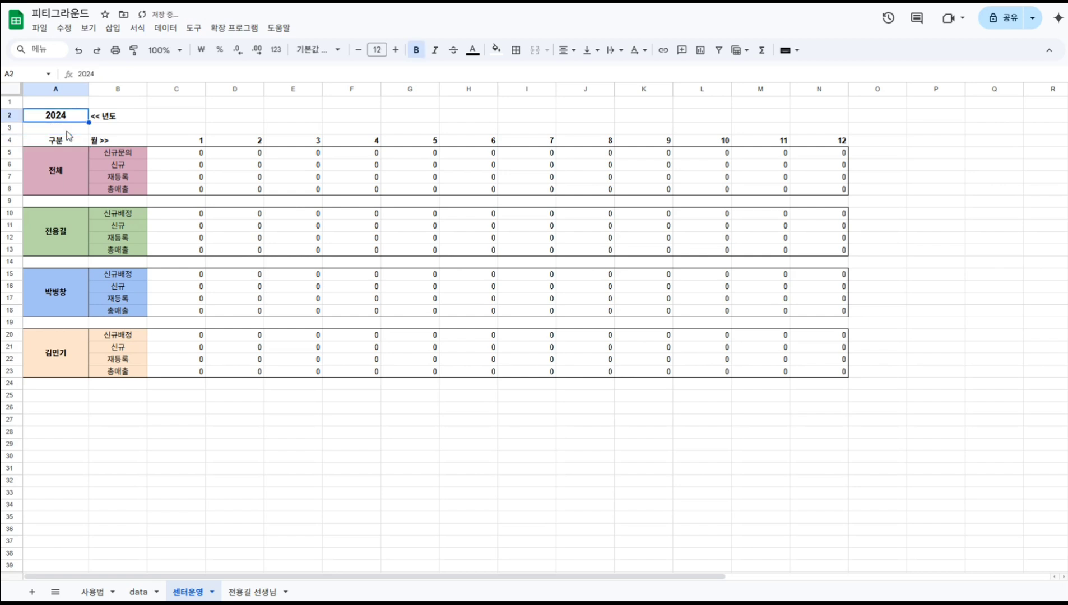
type("2025")
key("Return")
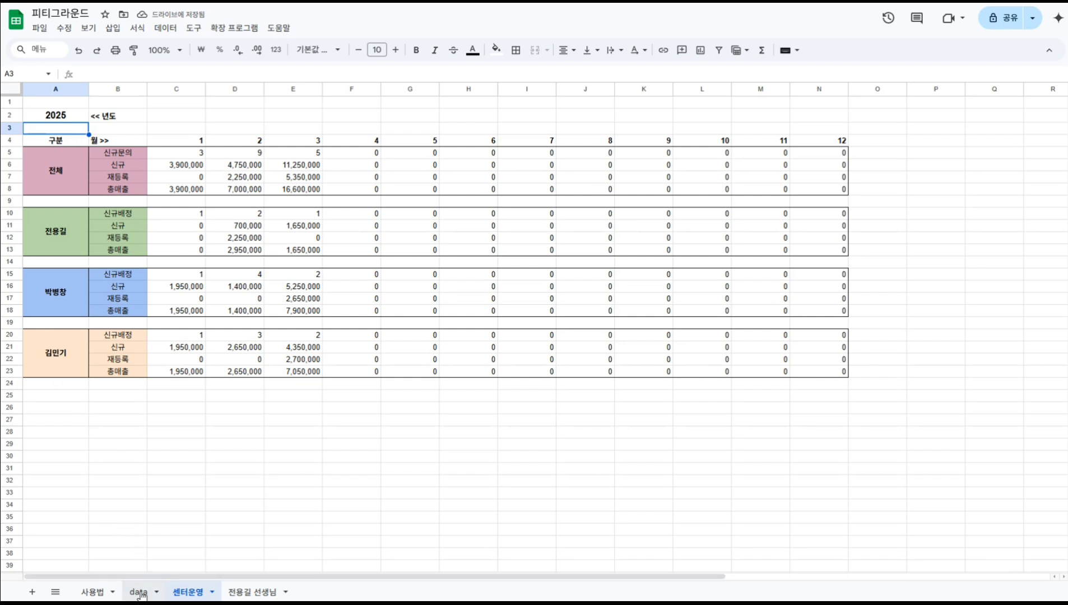
Test year 2026 in A2, then set it back to 2025.
left_click(58, 118)
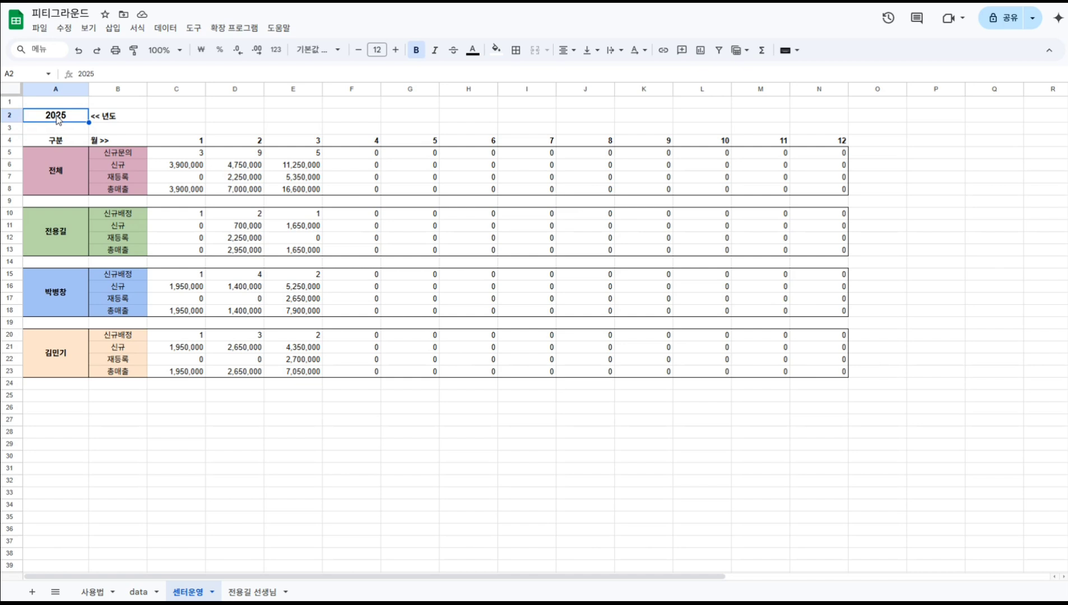
type("2026")
key("Return")
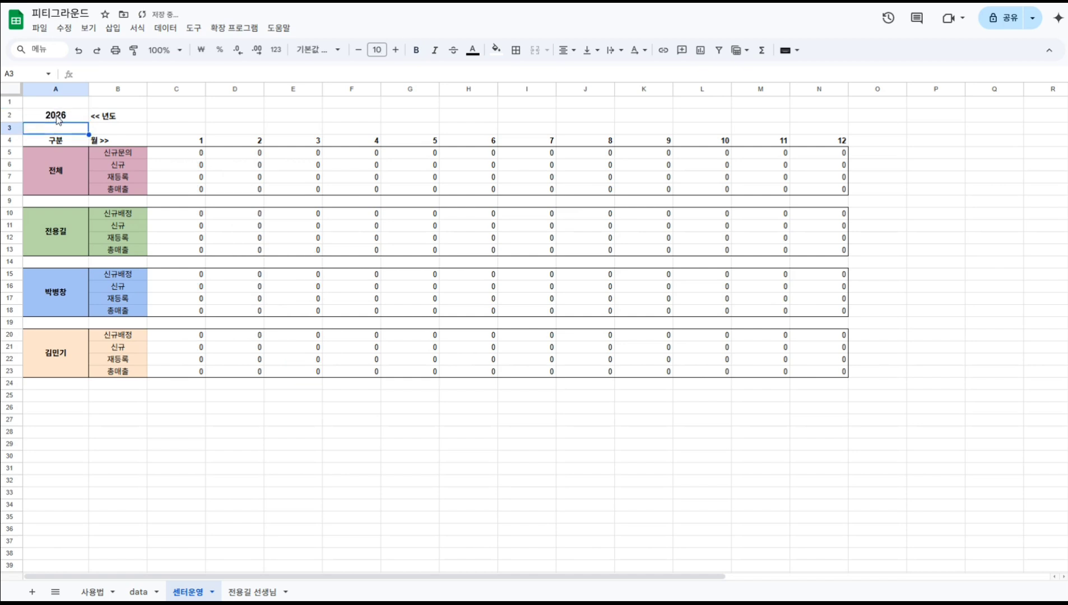
left_click(58, 119)
type("2025")
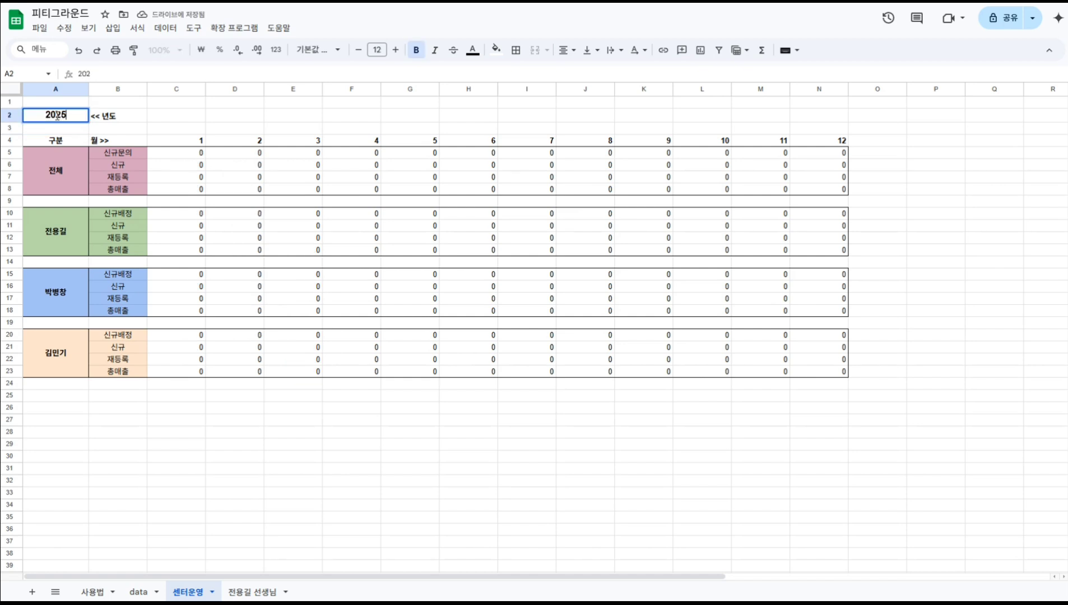
key("Return")
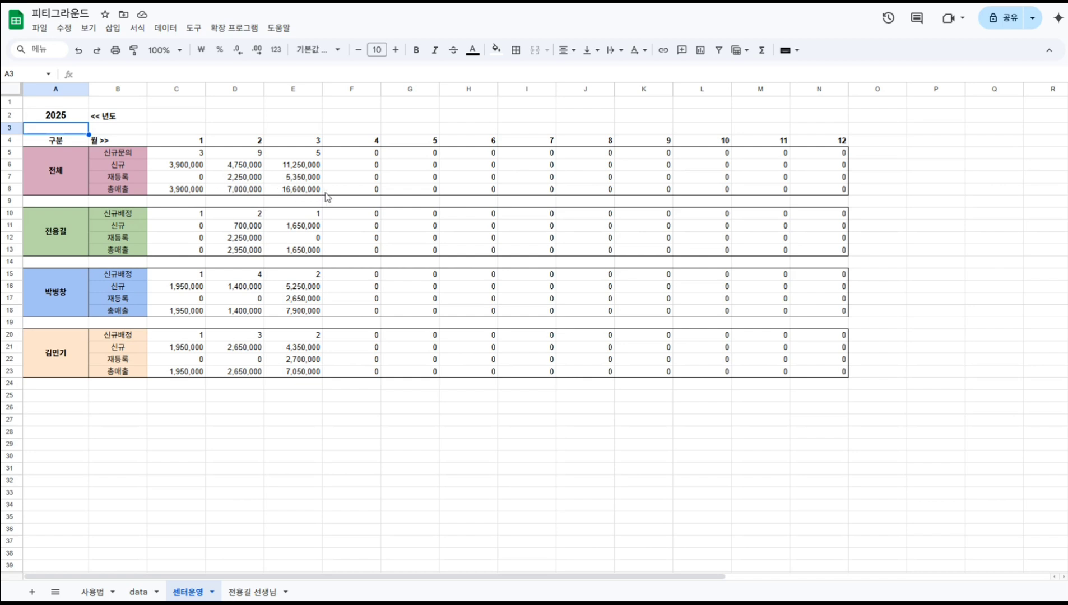
Review the total 신규문의 row and the first trainer block's monthly COUNTIFS formulas on 센터운영.
left_click(137, 156)
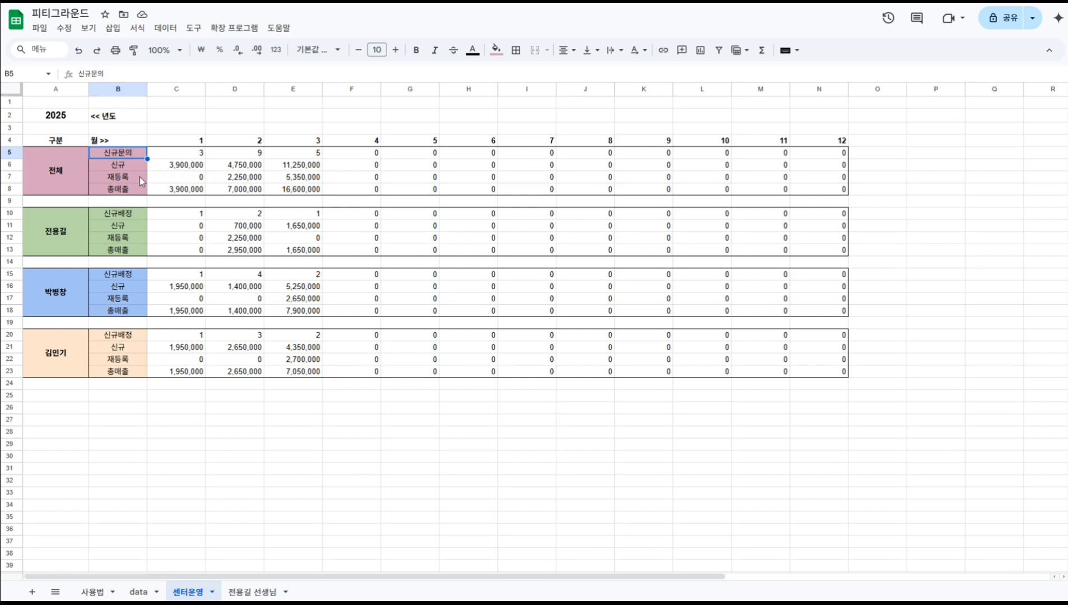
left_click(63, 236)
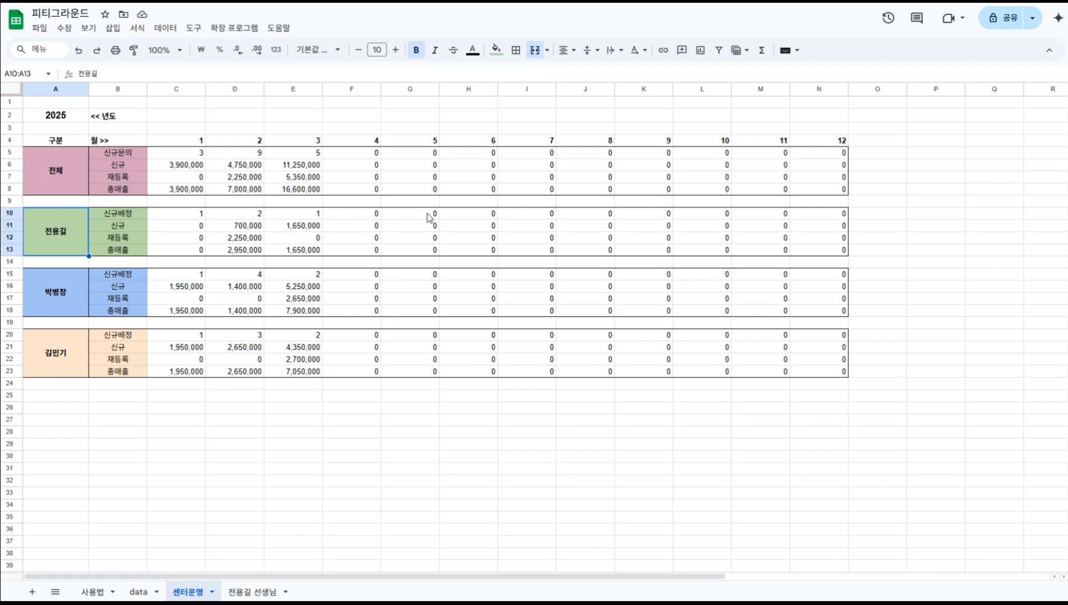
left_click(140, 217)
key("Right")
key("Right")
key("Right")
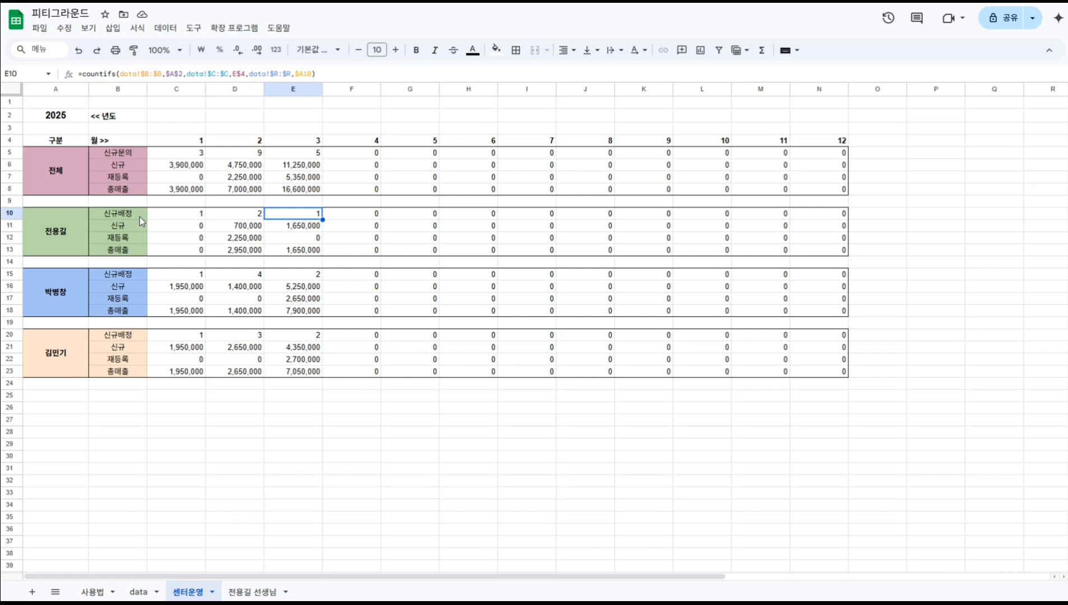
key("Left")
key("Left")
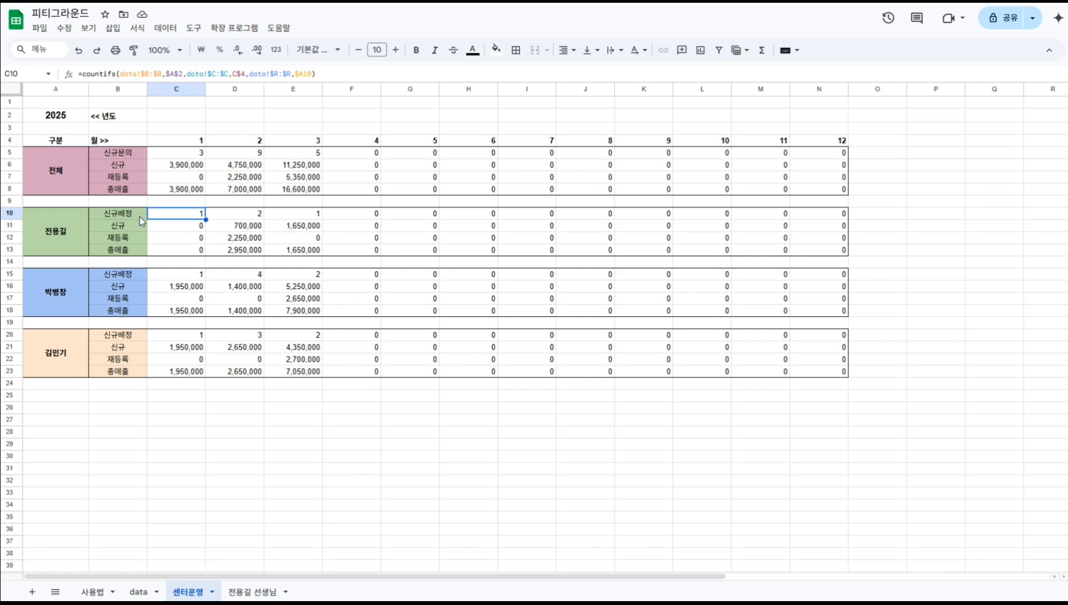
key("Down")
key("Down")
key("Down")
key("Down")
key("Down")
key("Down")
key("Down")
key("Down")
key("Down")
key("Down")
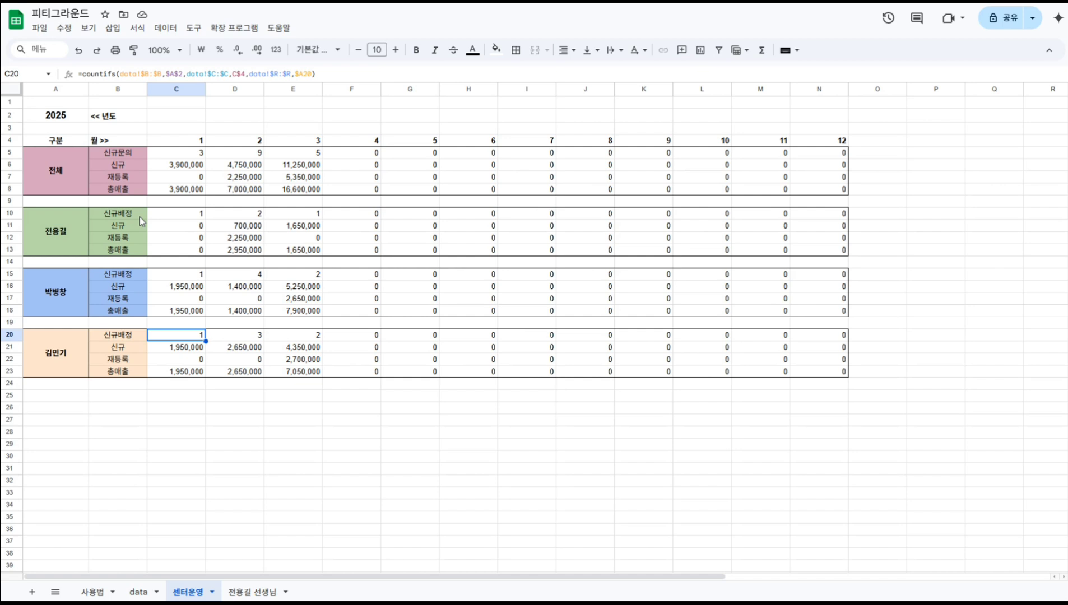
key("Up")
key("Up")
key("Up")
key("Up")
key("Up")
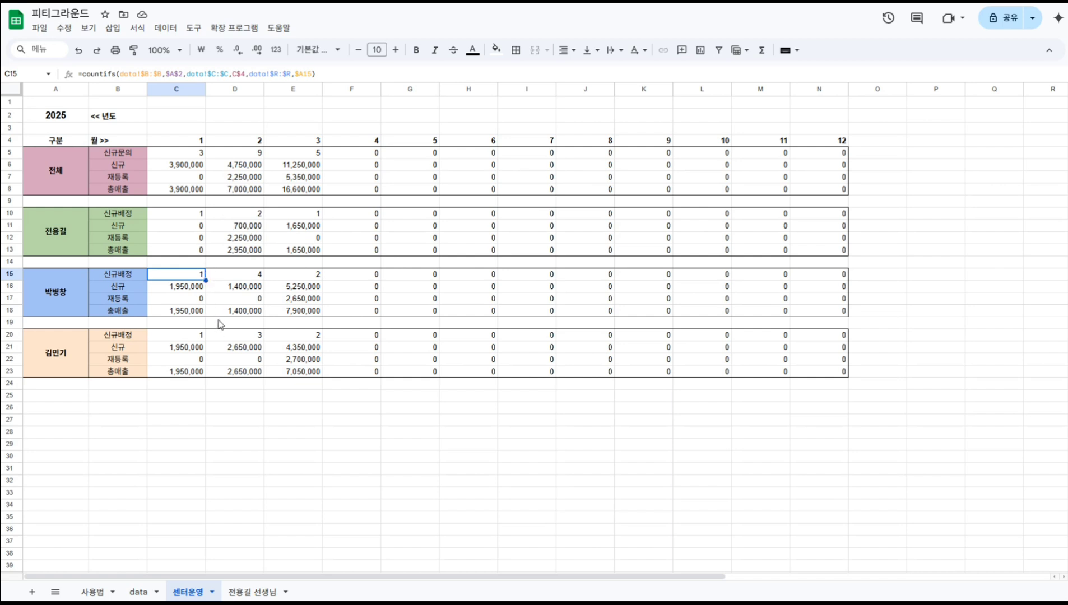
Copy the last trainer block into rows 25–28 and rename it with the first trainer's name.
left_click(60, 352)
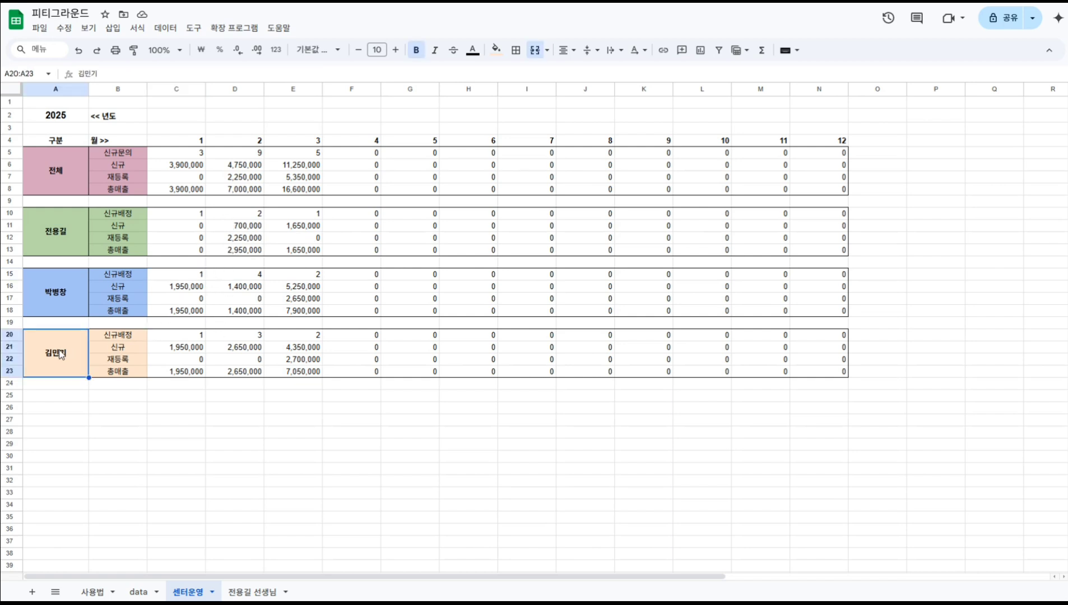
key("ctrl+shift+Right")
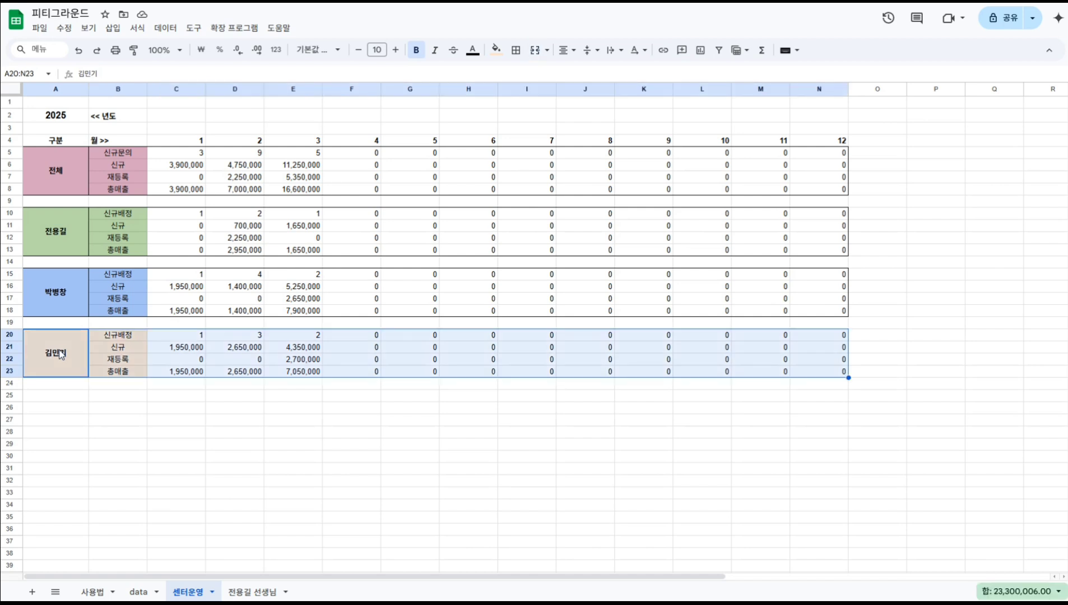
key("ctrl+c")
key("Down")
key("Down")
key("ctrl+v")
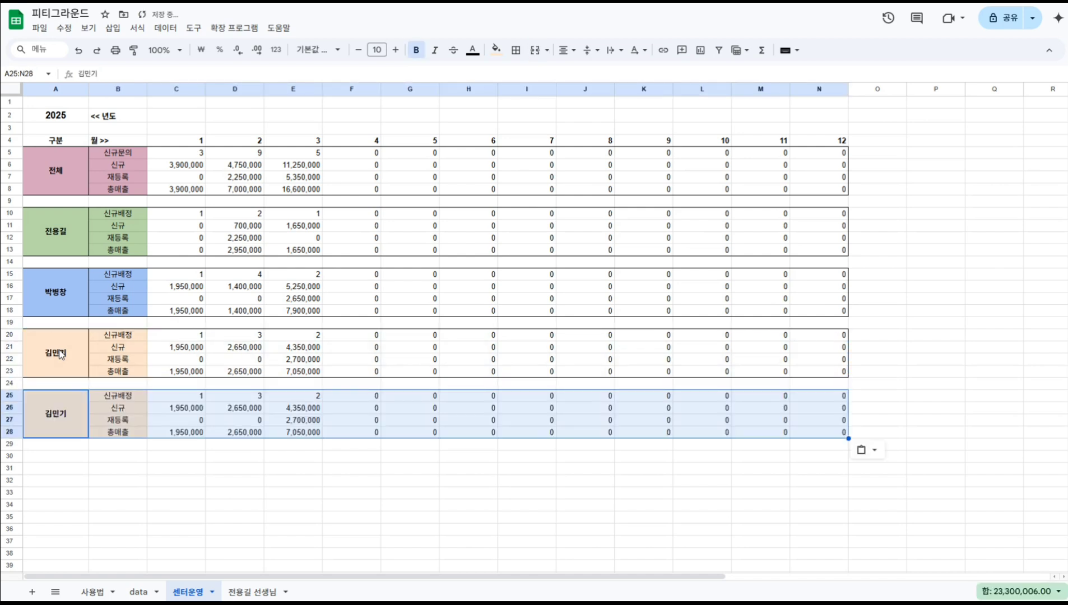
key("ctrl+shift+Left")
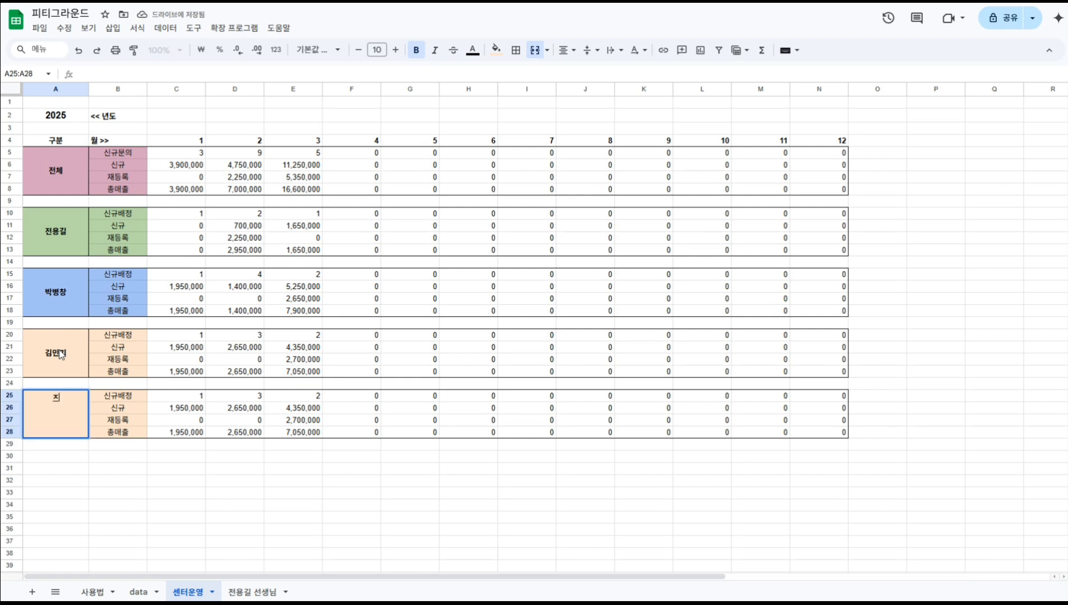
key("Return")
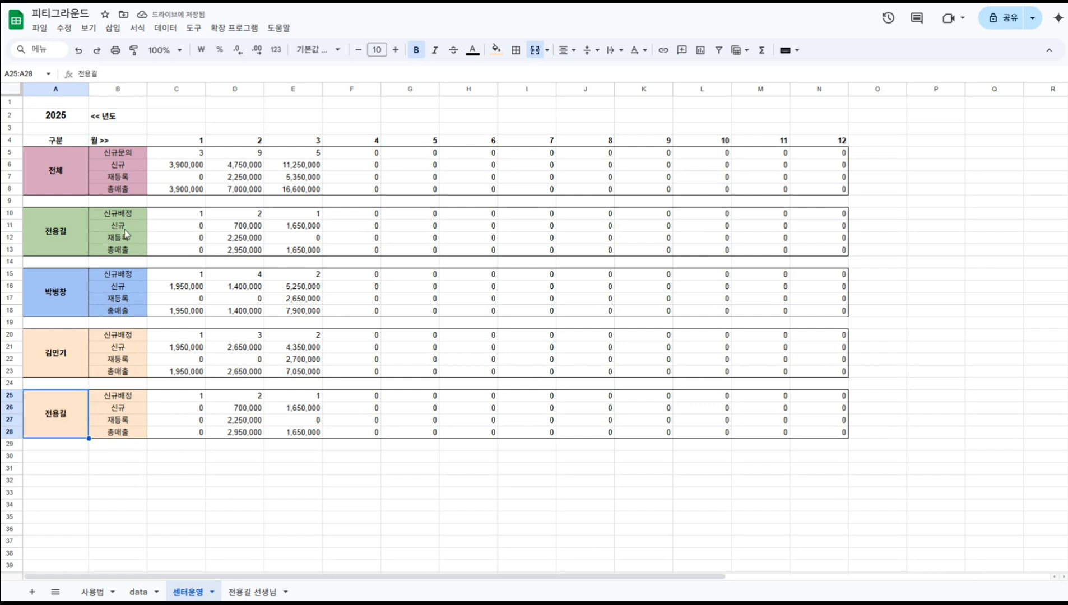
Compare the new block's figures with the first trainer's, then copy it into rows 30–33.
left_click_drag(64, 225, 280, 254)
left_click_drag(83, 417, 305, 419)
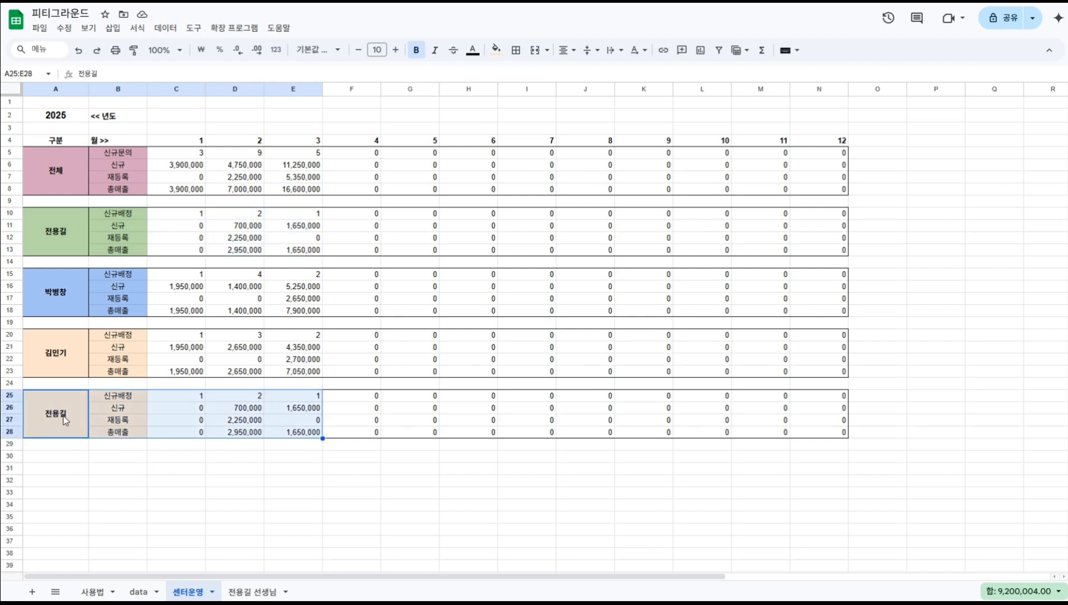
left_click(70, 443)
left_click(68, 407)
key("ctrl+shift+Right")
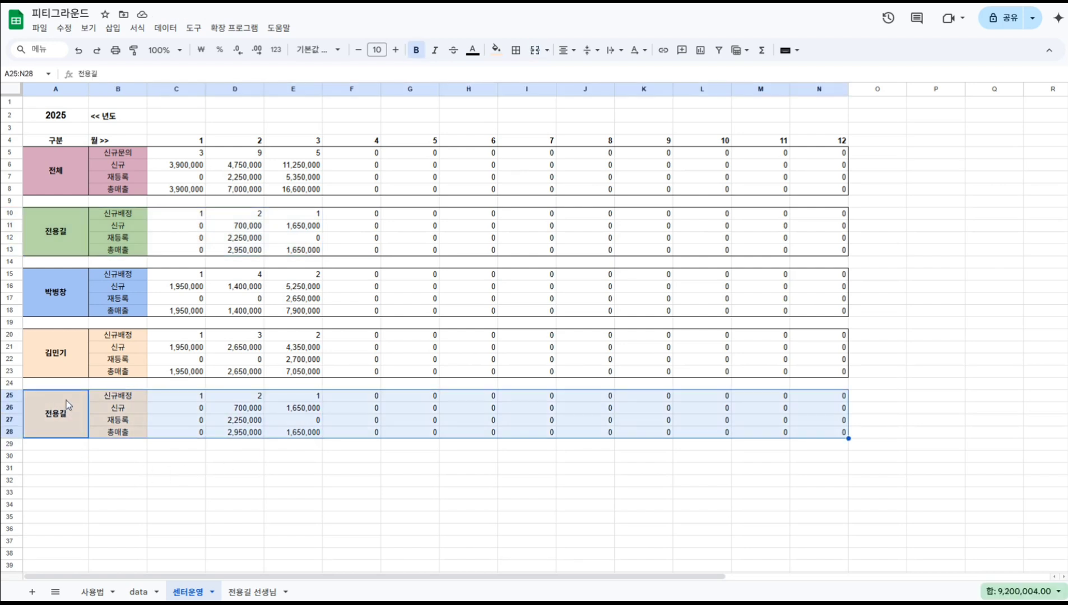
key("ctrl+c")
key("Down")
key("Down")
key("ctrl+v")
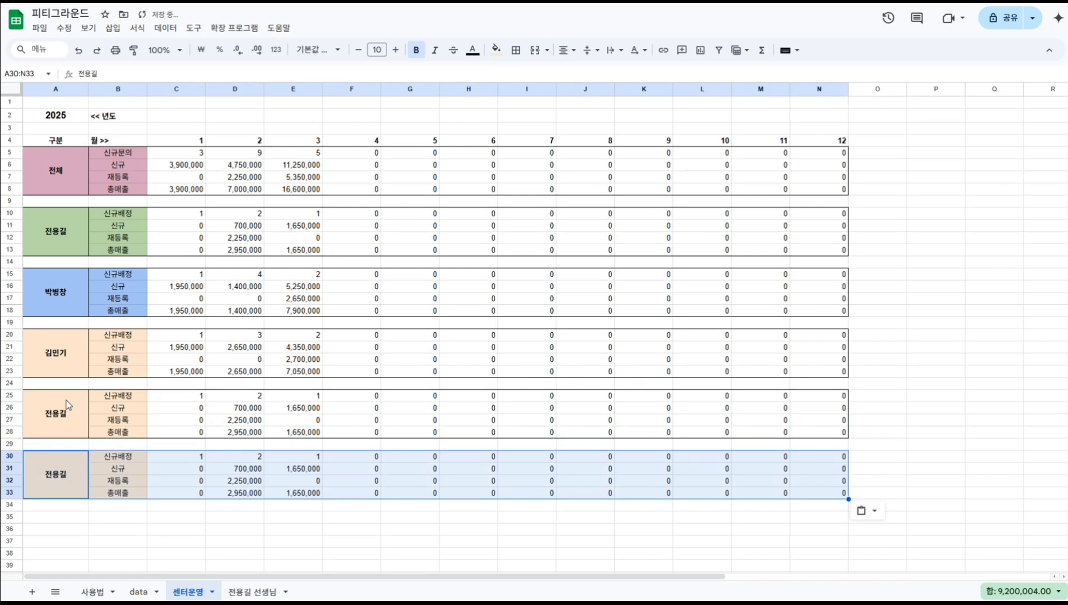
left_click(189, 527)
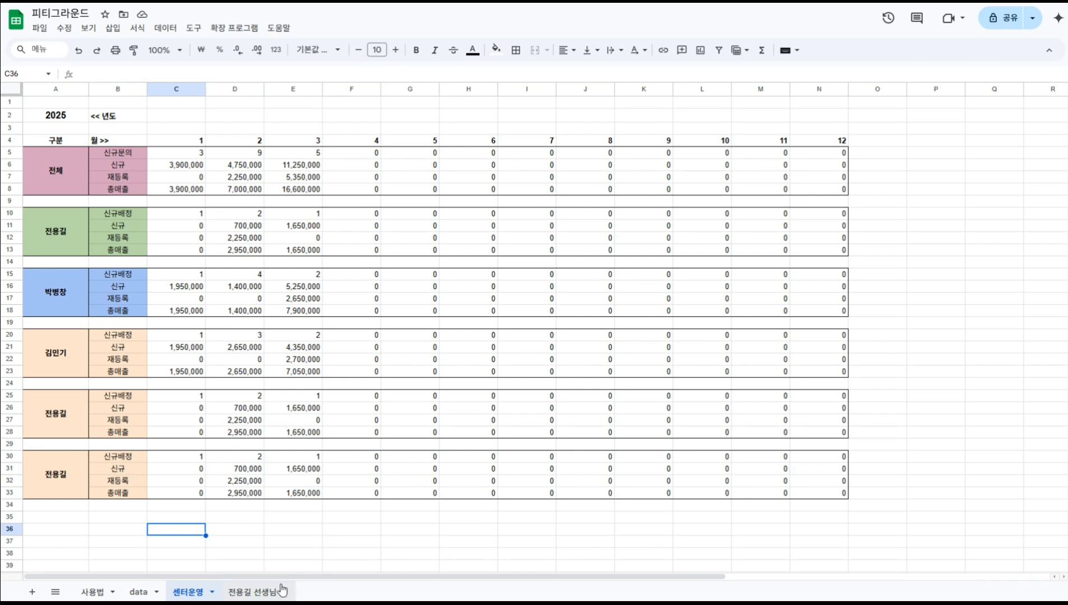
left_click(255, 593)
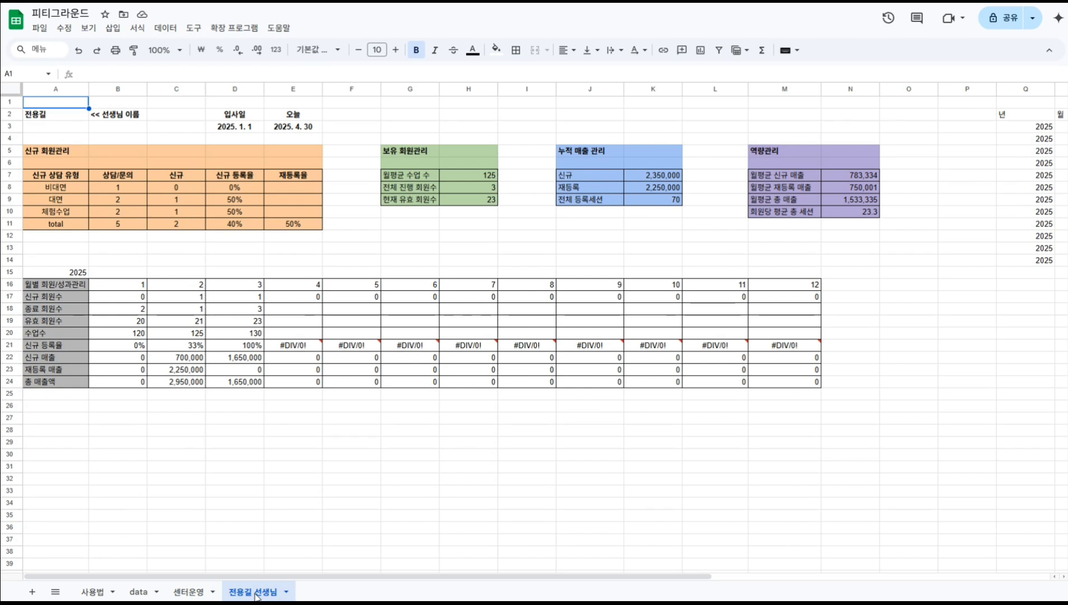
left_click(70, 114)
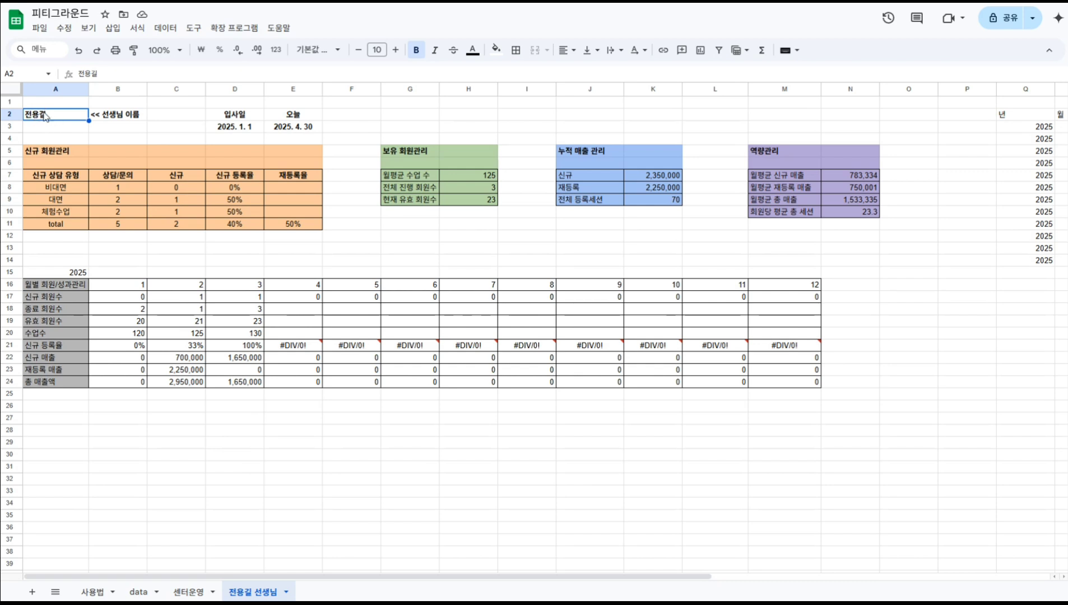
left_click(298, 130)
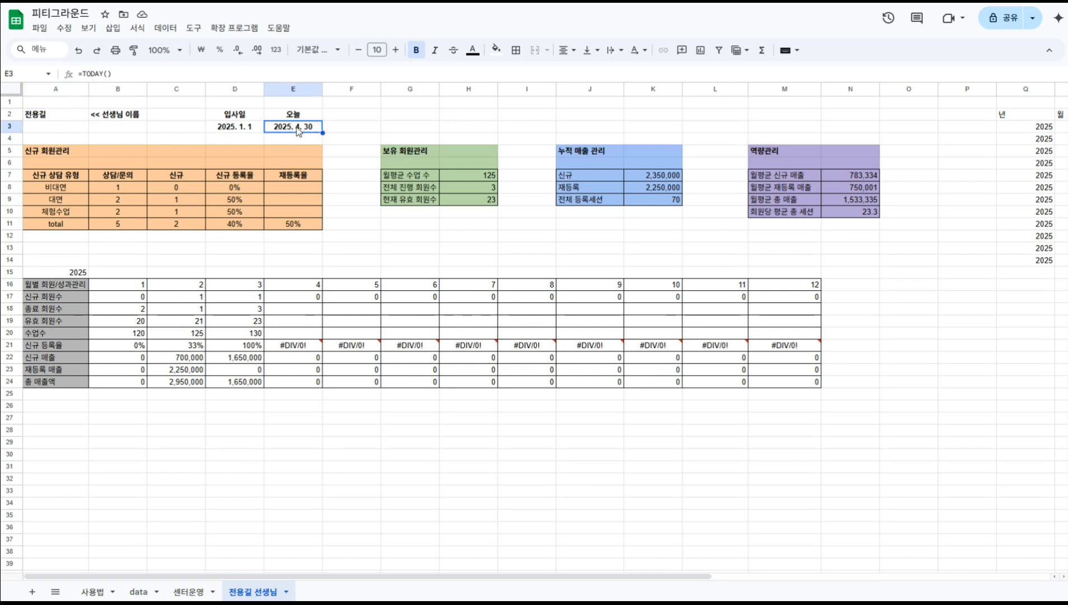
left_click(237, 130)
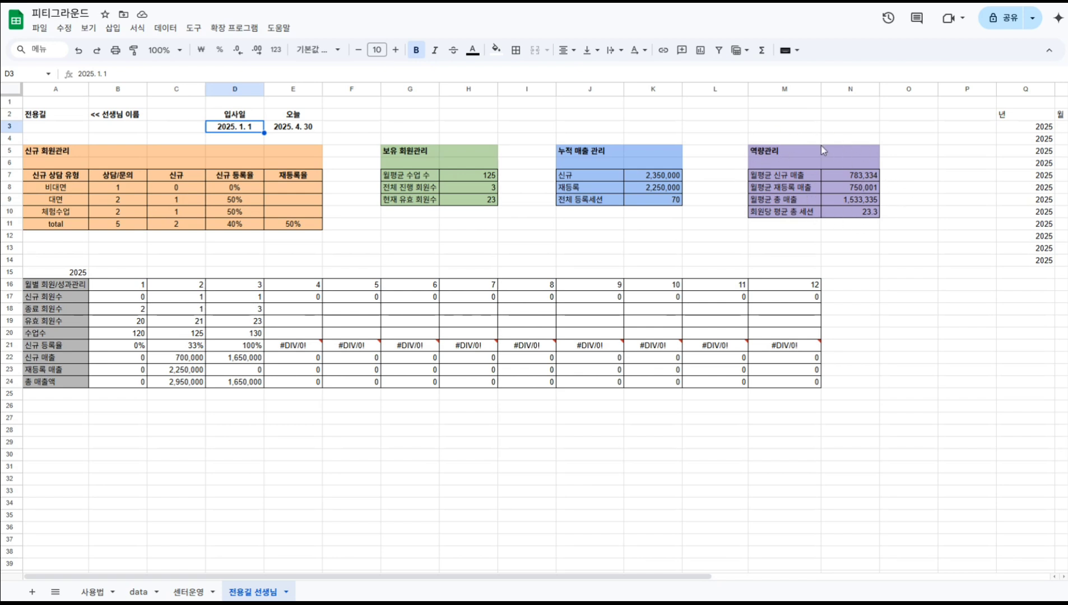
left_click(135, 189)
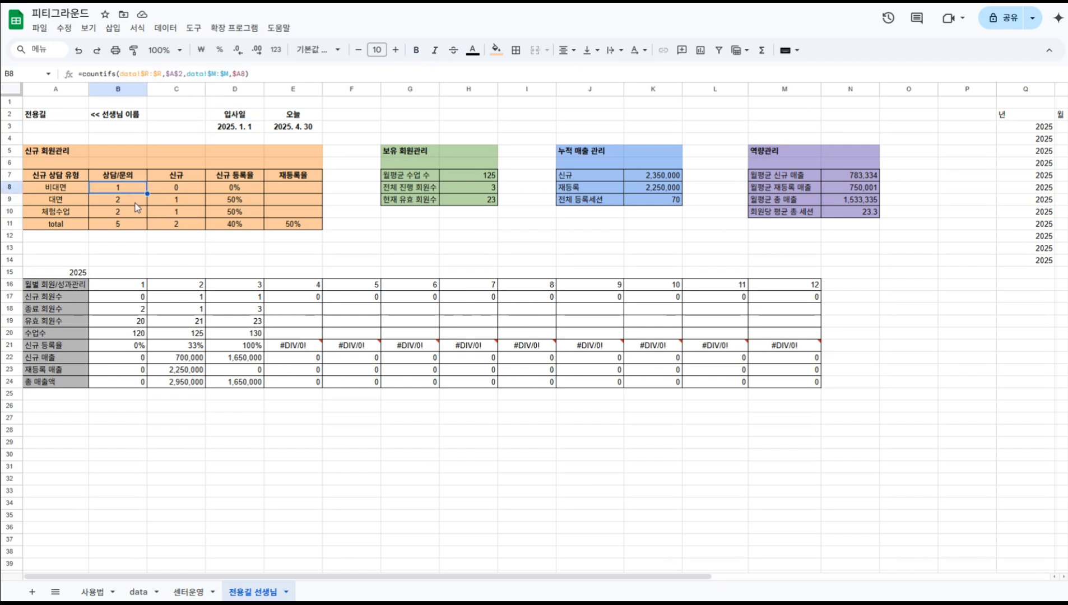
left_click(166, 214)
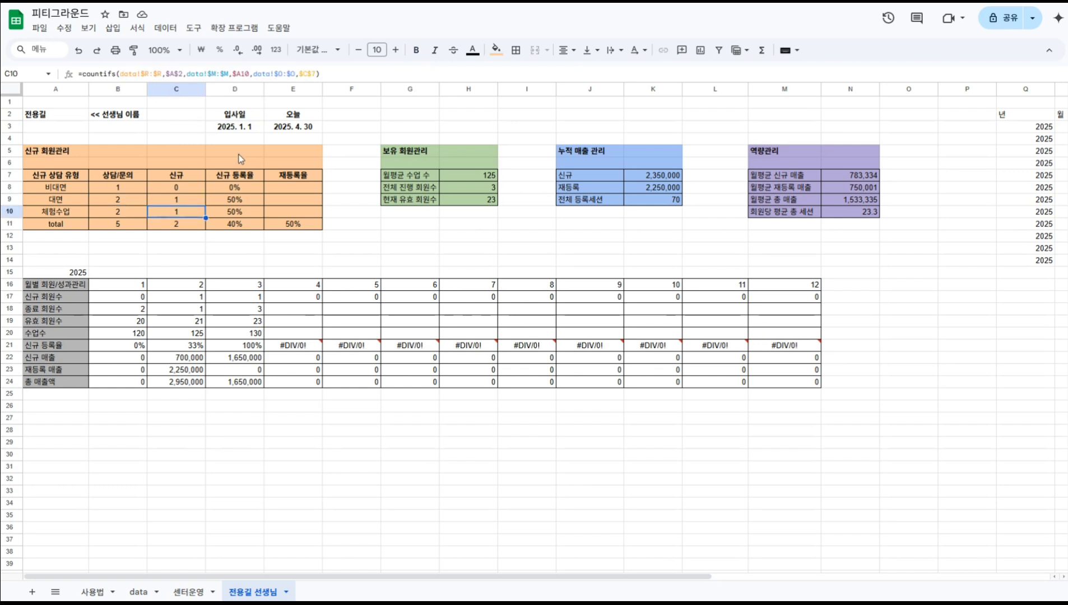
left_click(177, 187)
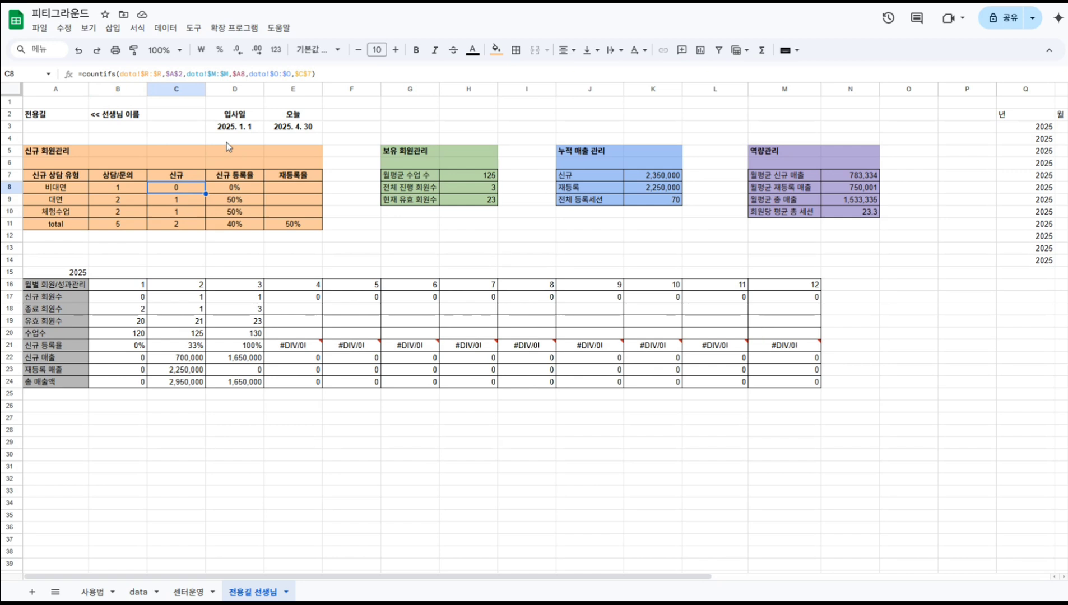
key("Left")
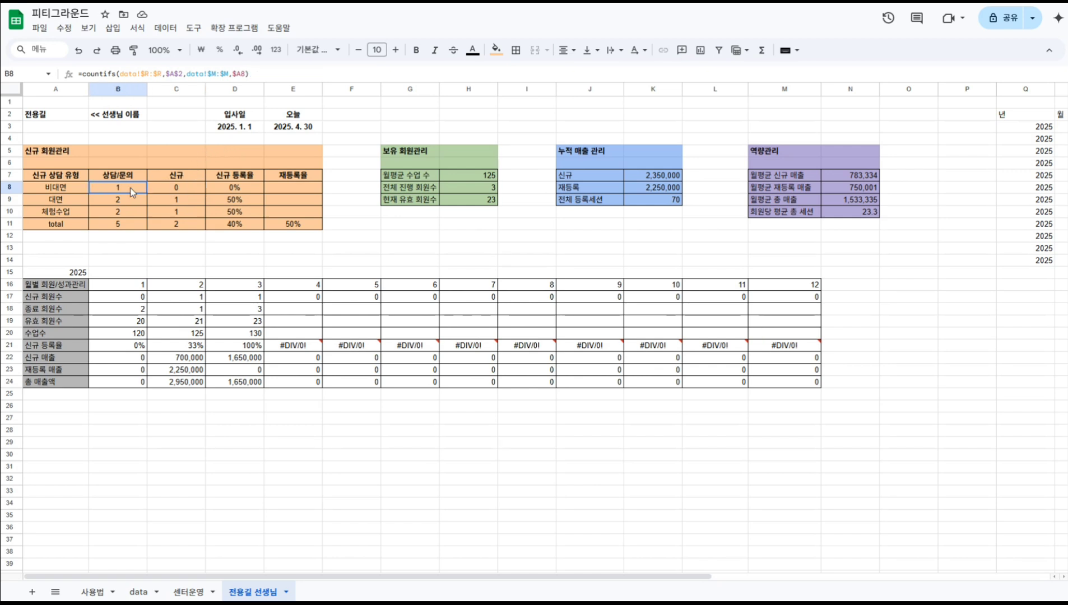
left_click(194, 139)
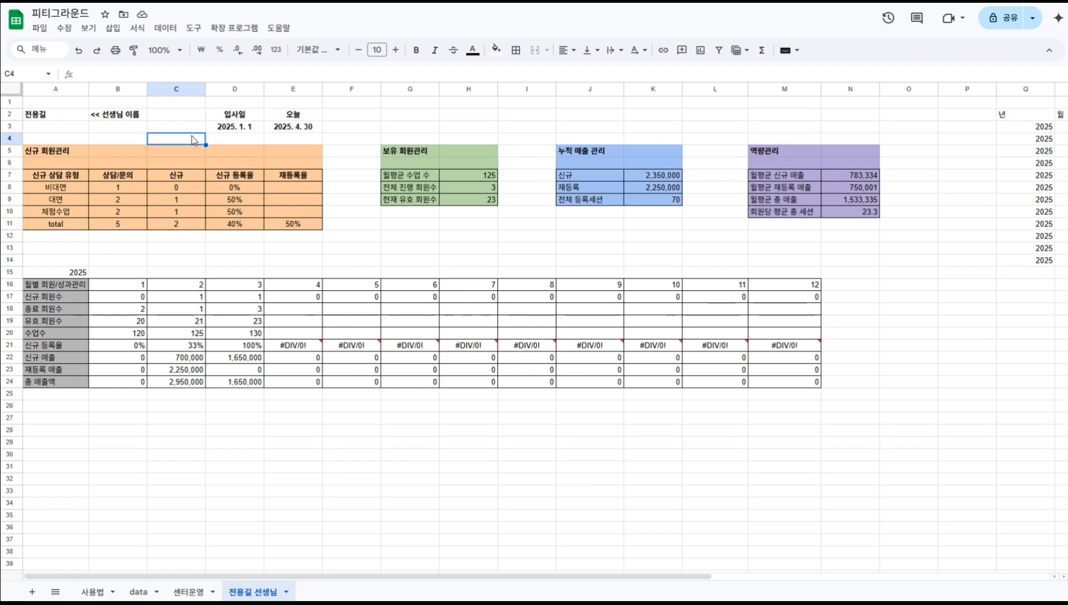
left_click(123, 187)
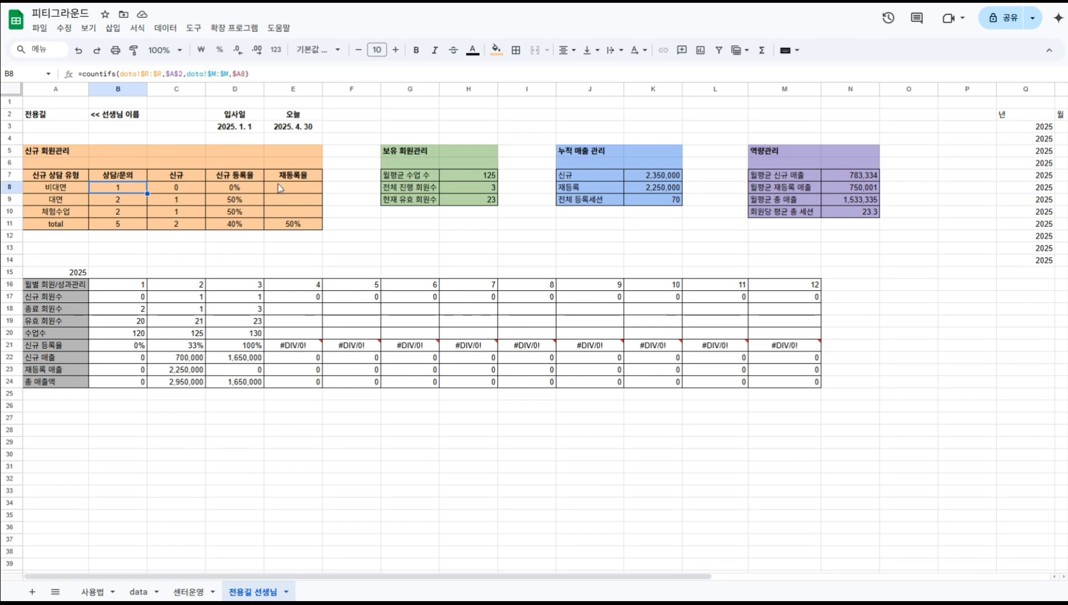
left_click(66, 192)
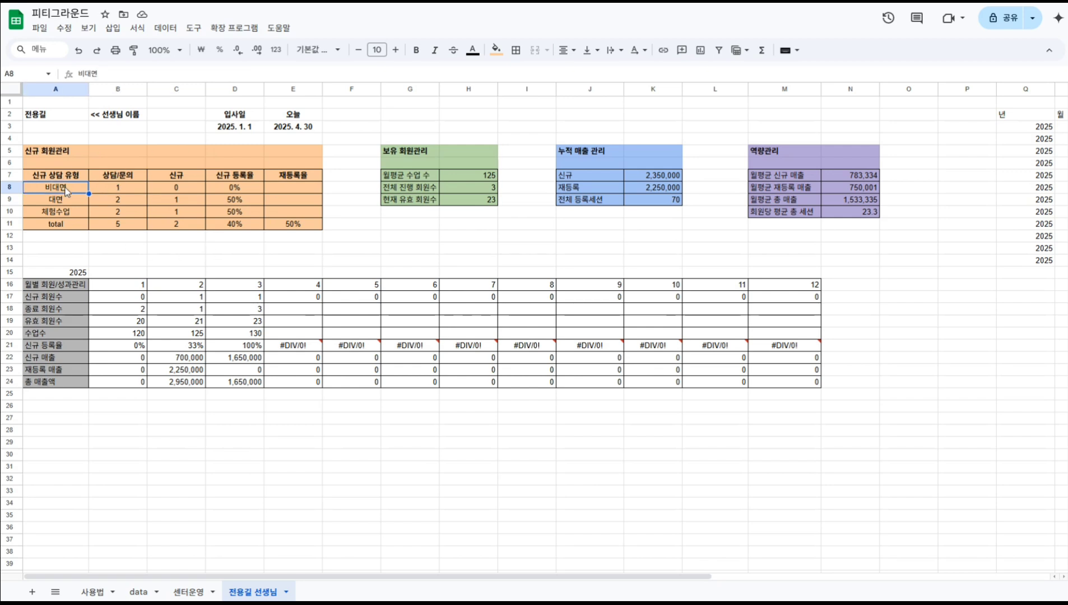
left_click(67, 202)
left_click(68, 213)
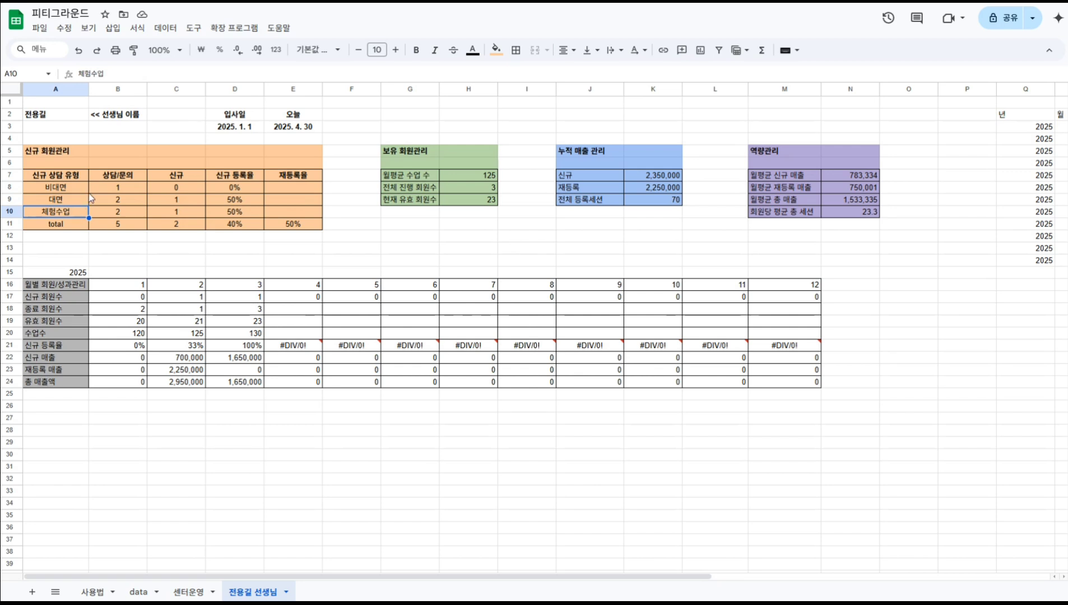
left_click(137, 192)
left_click(136, 202)
left_click(134, 216)
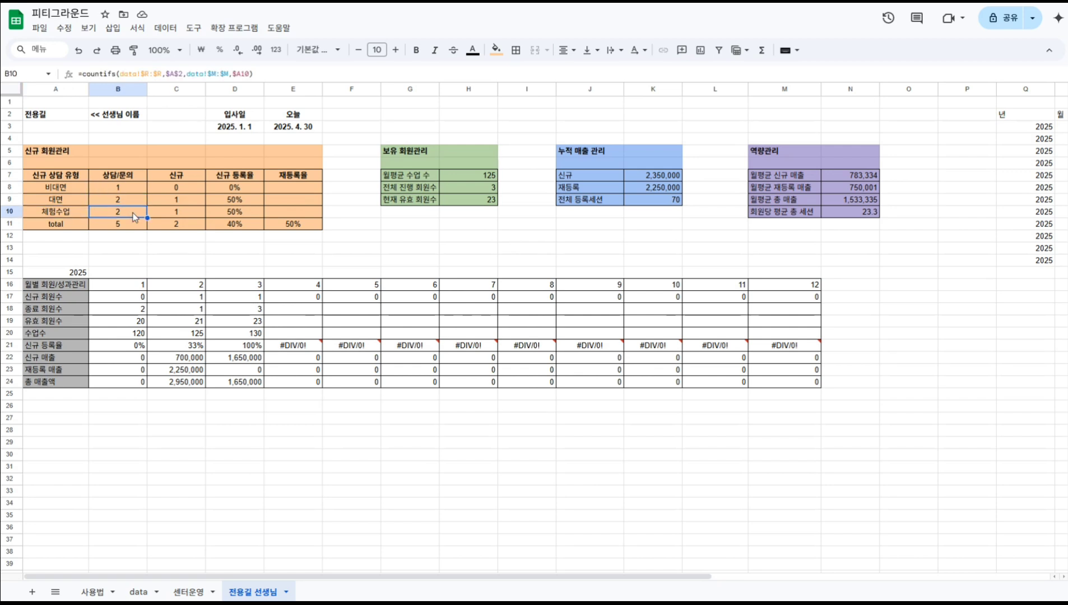
left_click(182, 187)
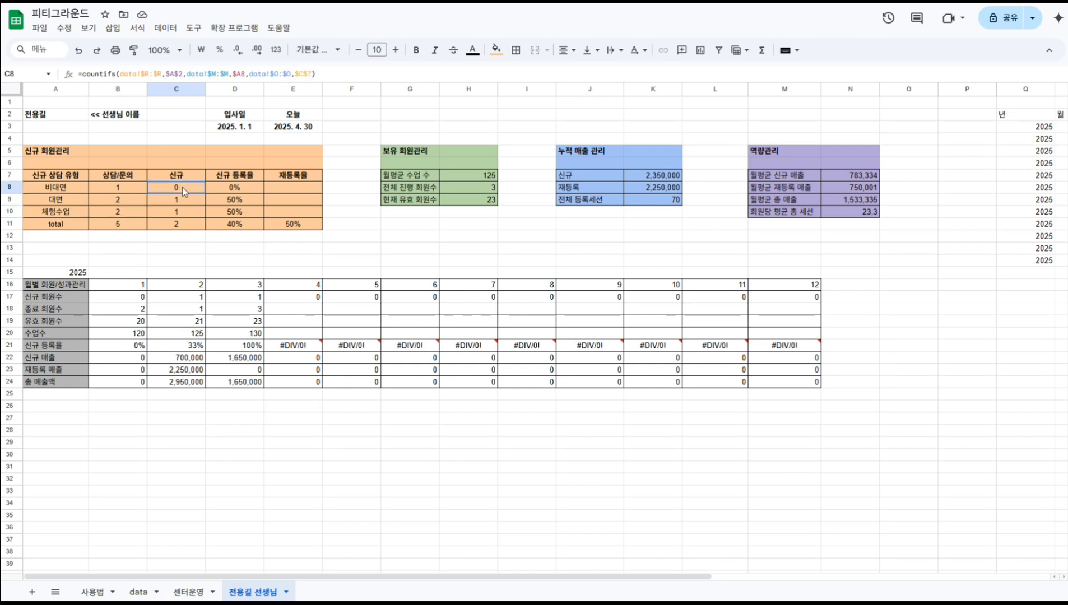
left_click(185, 202)
left_click(183, 212)
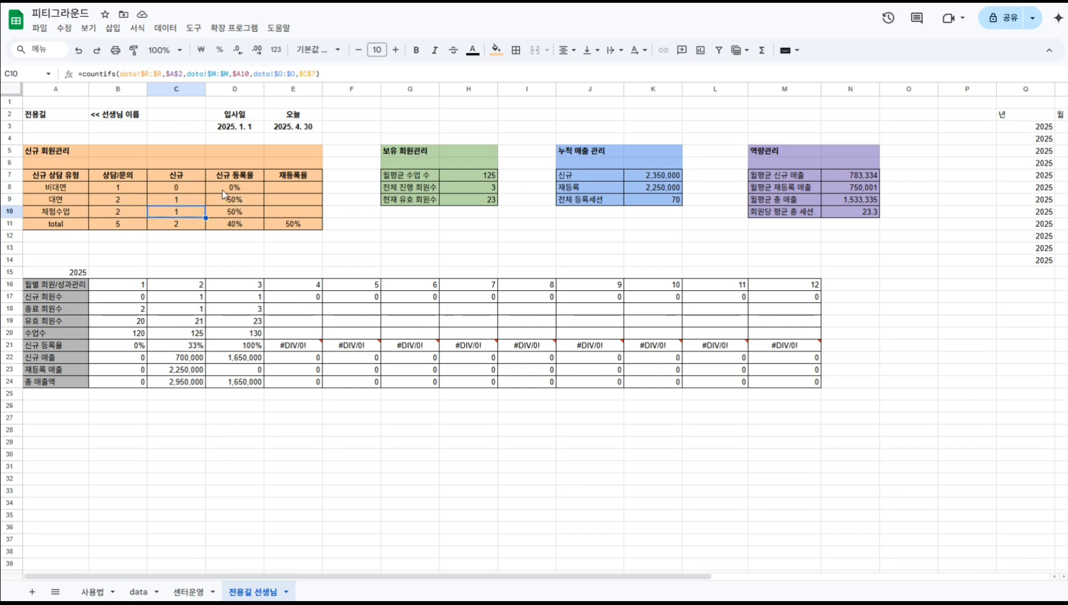
left_click(231, 191)
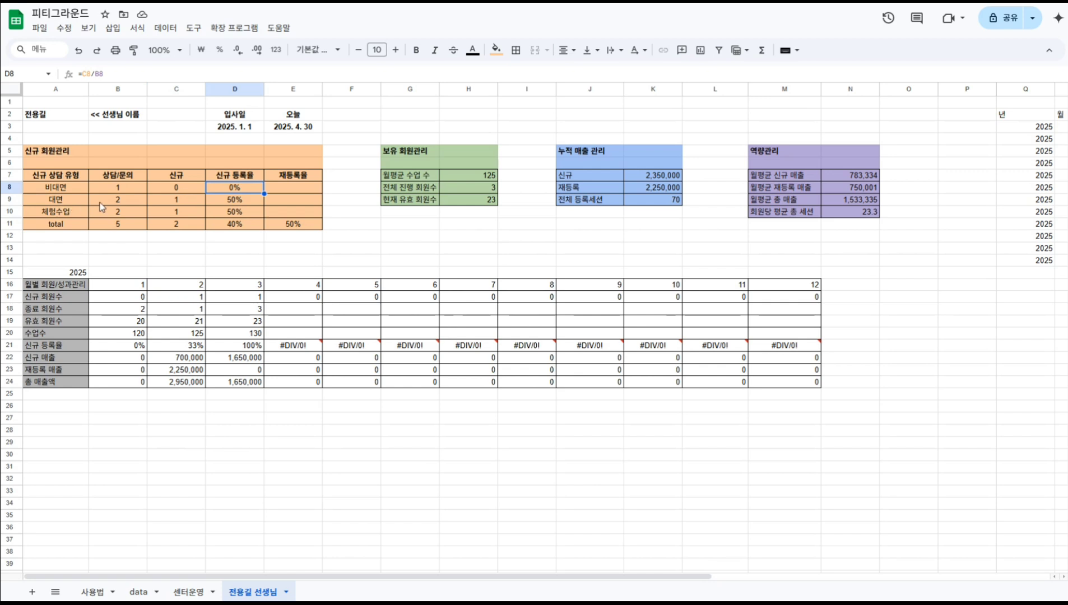
left_click(233, 203)
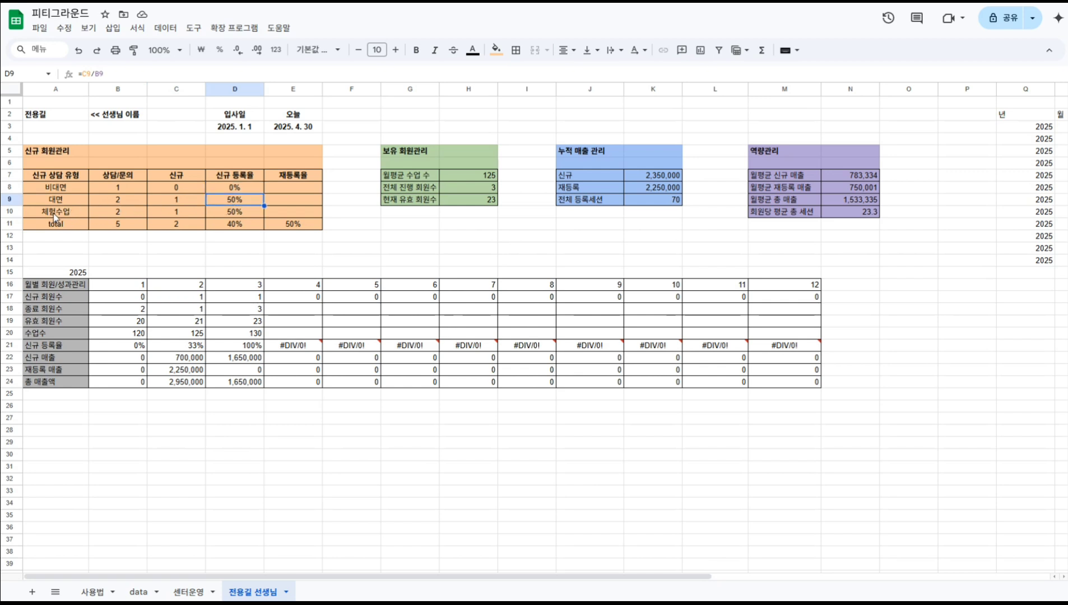
left_click(222, 214)
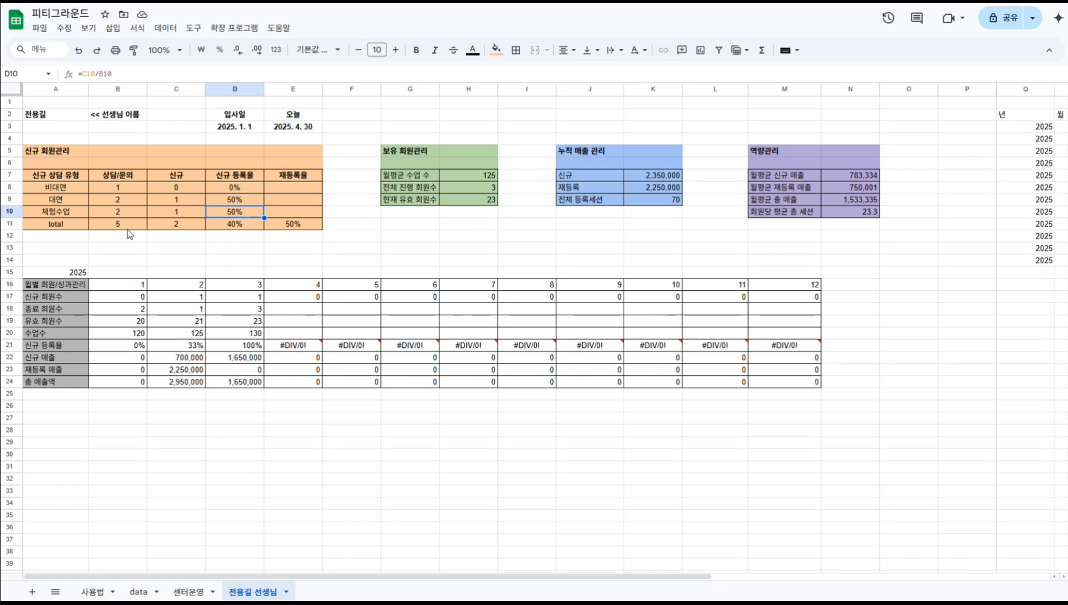
left_click(234, 227)
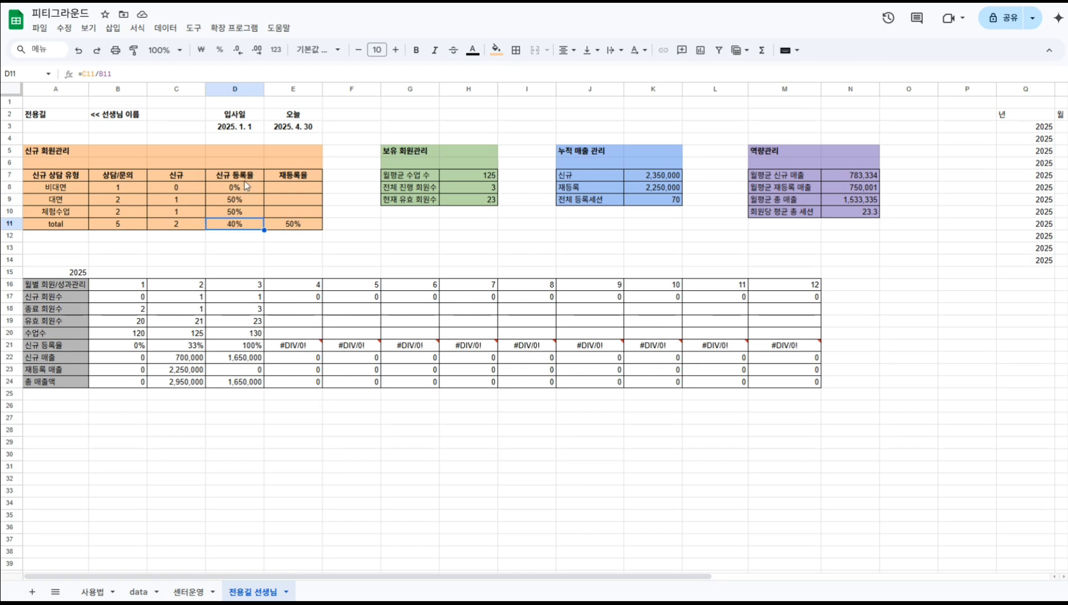
left_click(51, 187)
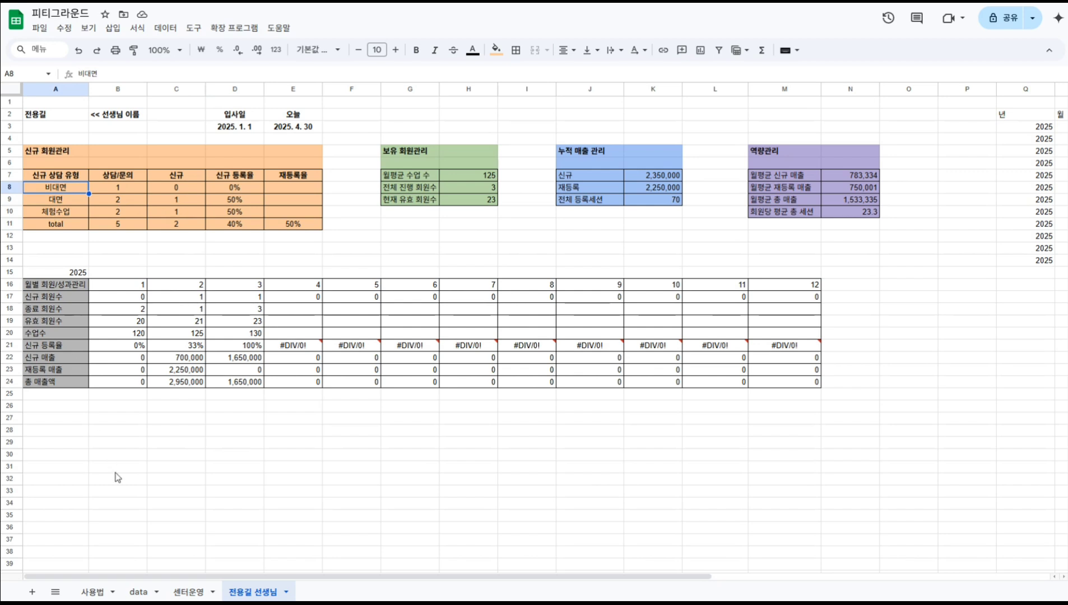
left_click(138, 593)
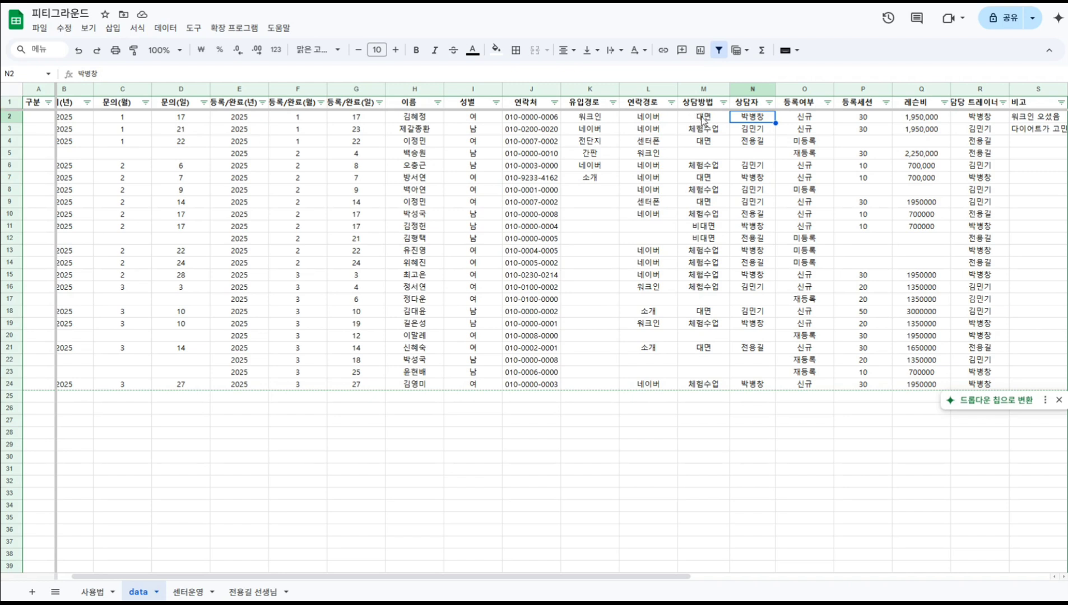
left_click(253, 593)
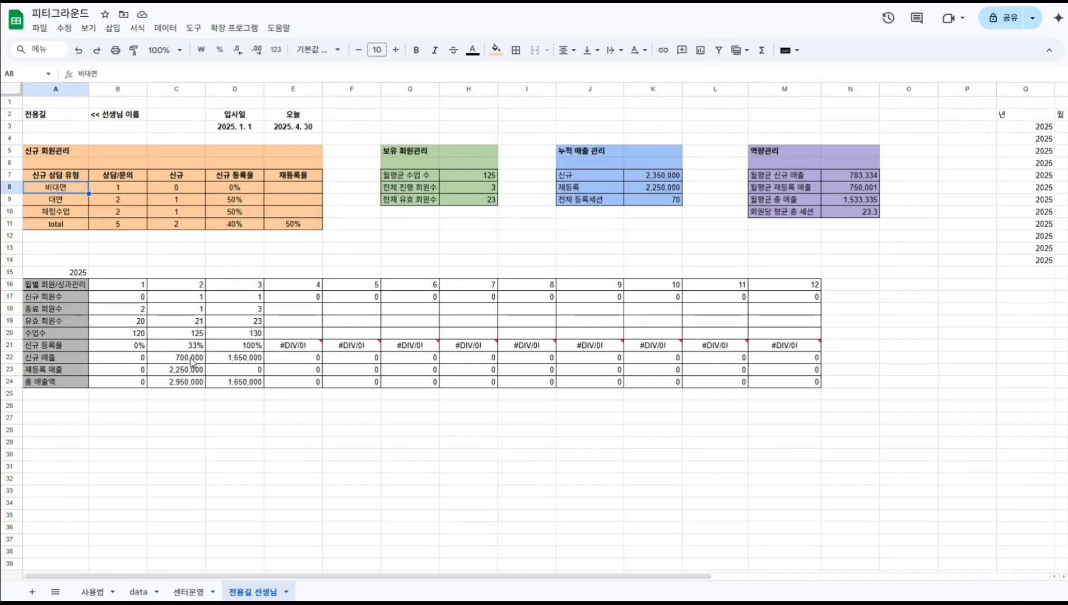
left_click(293, 226)
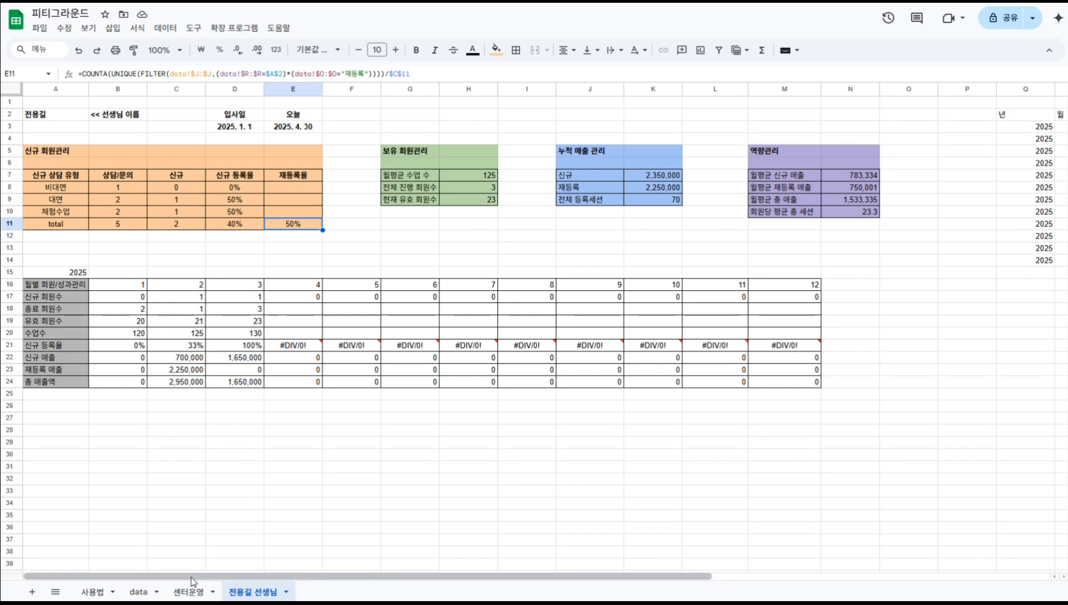
left_click(138, 592)
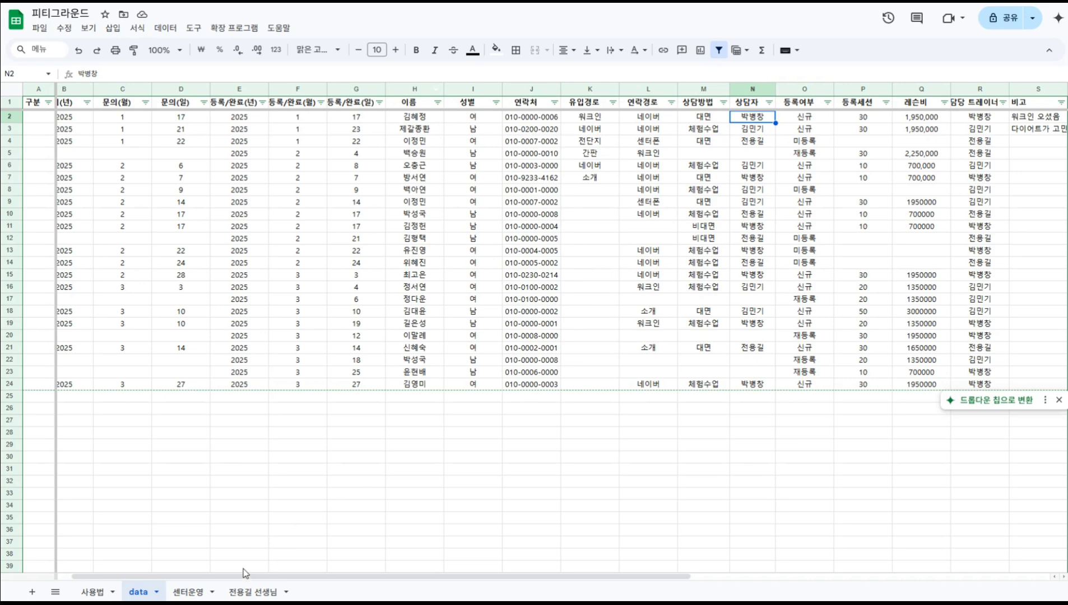
left_click(253, 591)
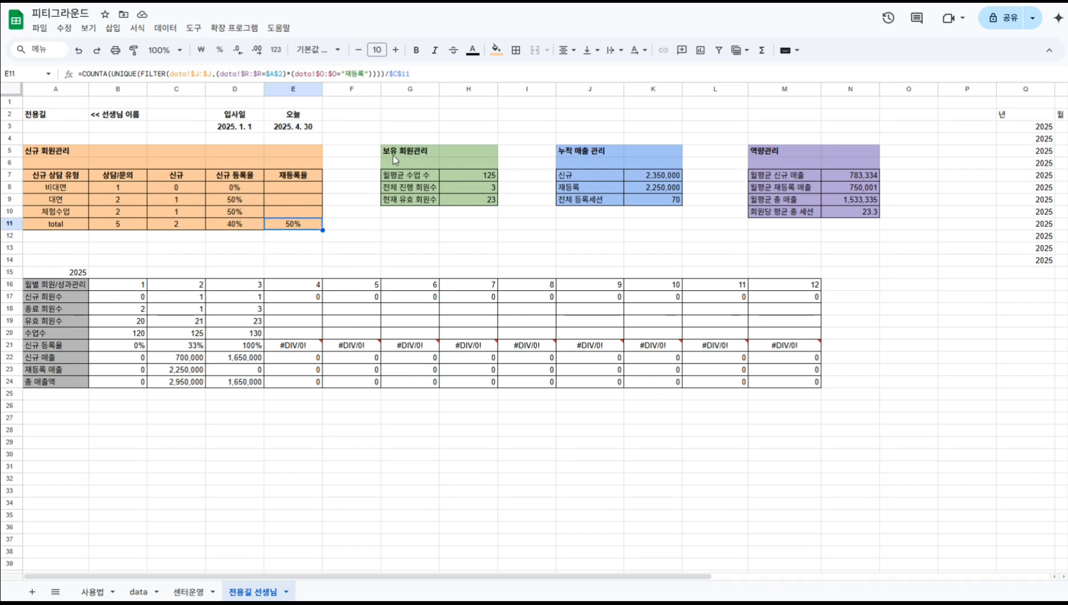
left_click(407, 175)
left_click(459, 175)
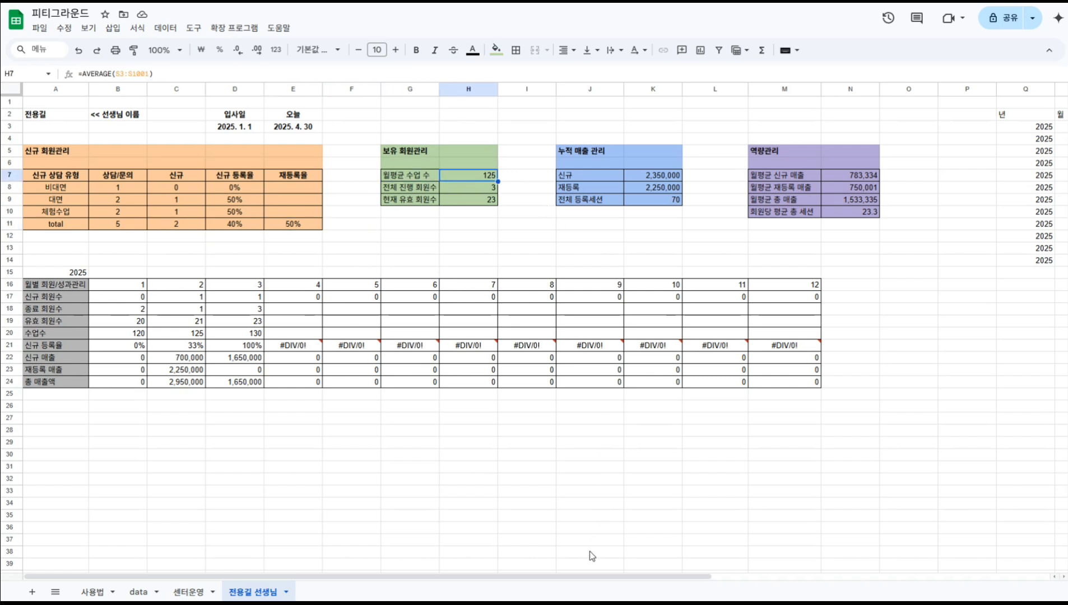
left_click_drag(638, 578, 831, 584)
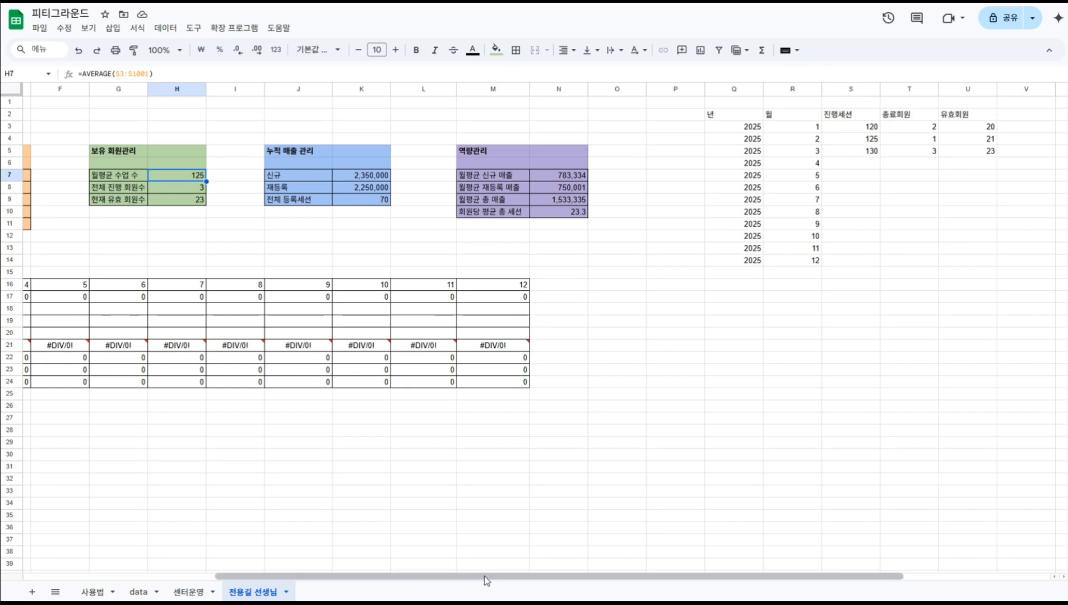
left_click_drag(485, 576, 332, 567)
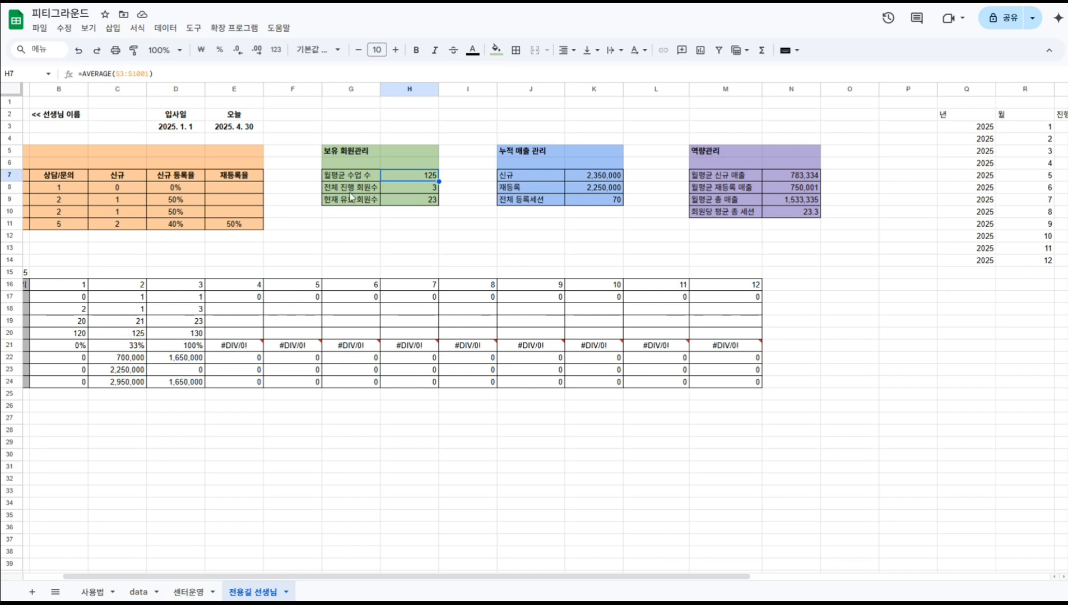
left_click(141, 592)
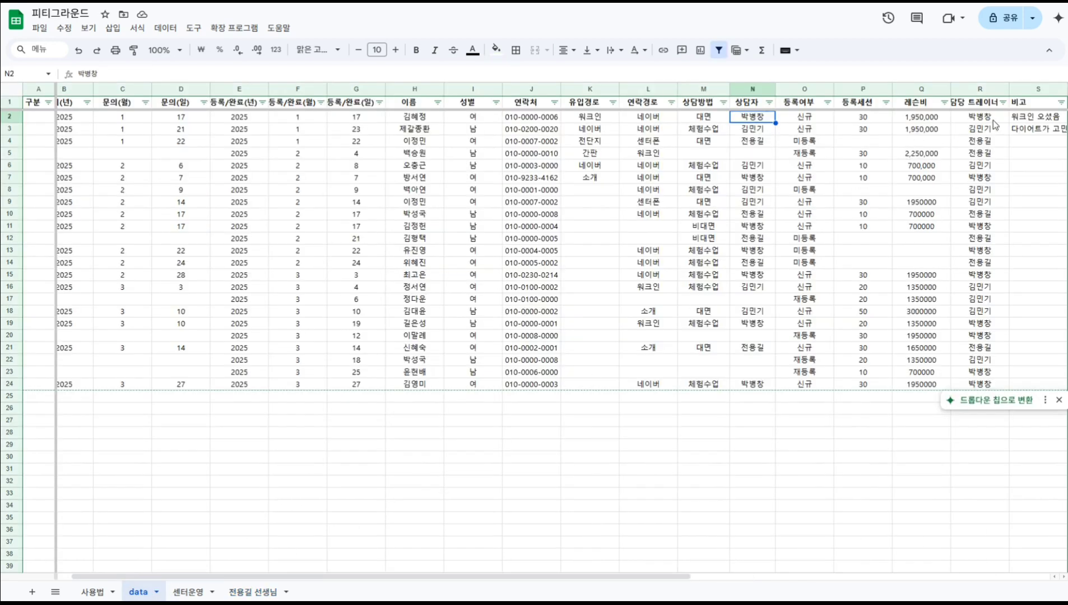
left_click(1002, 102)
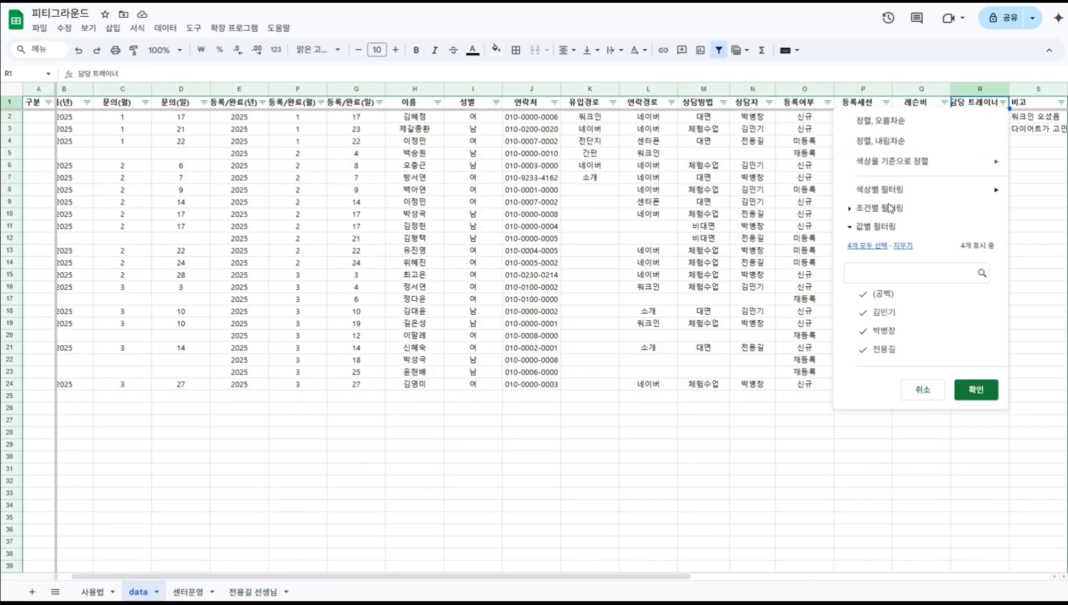
left_click(880, 293)
left_click(883, 312)
left_click(884, 330)
left_click(976, 391)
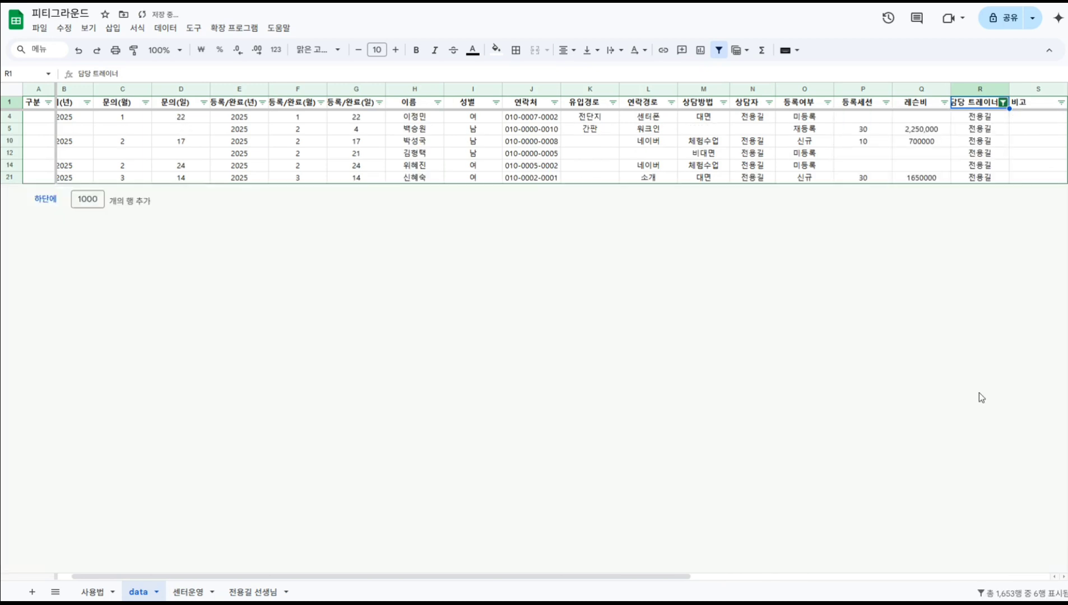
left_click(1003, 104)
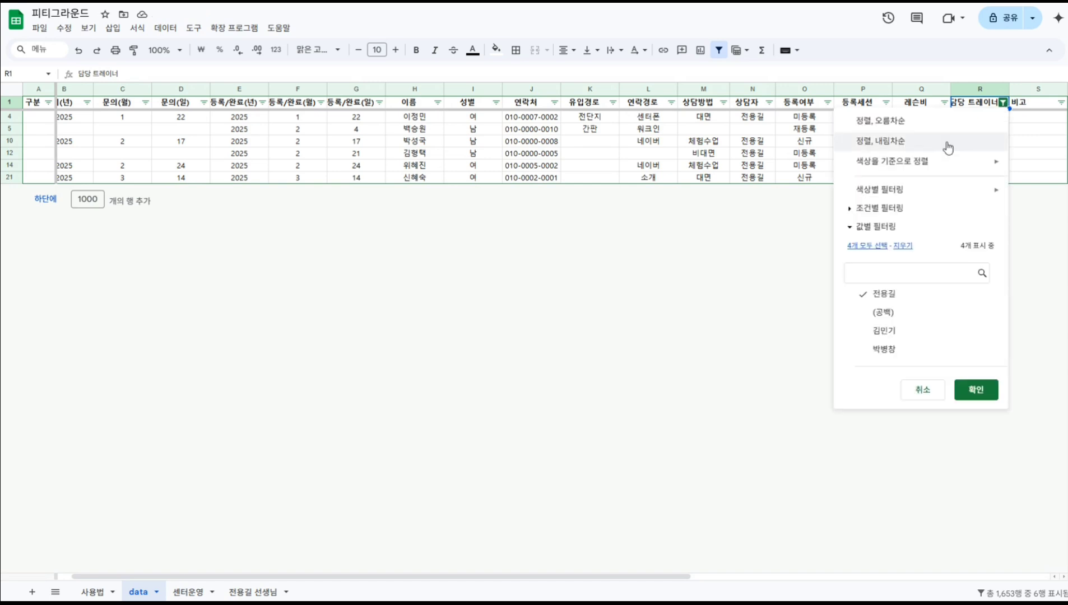
left_click(867, 245)
left_click(973, 392)
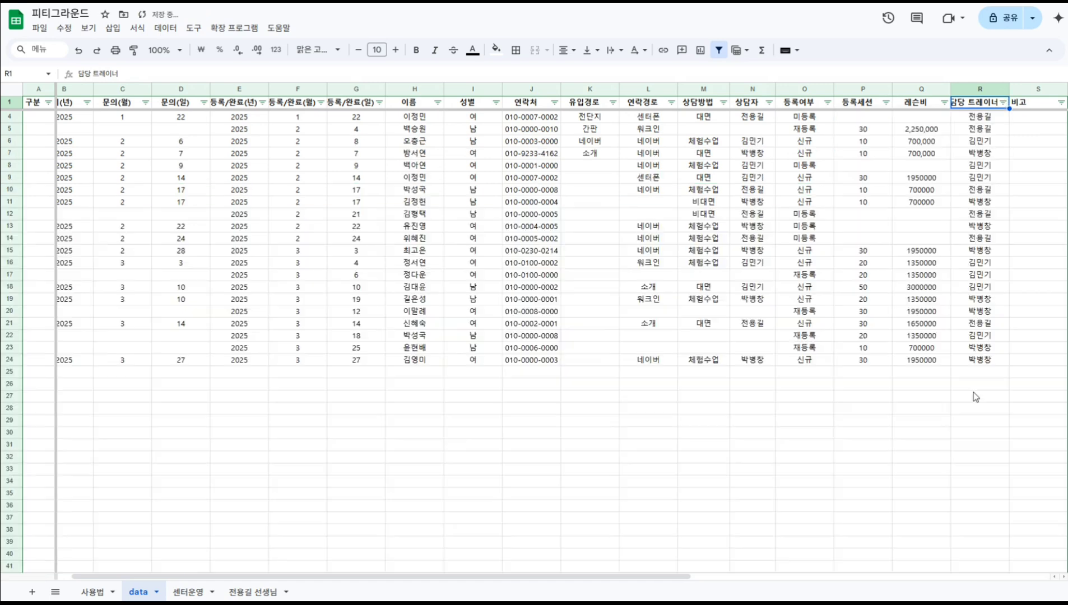
left_click(252, 591)
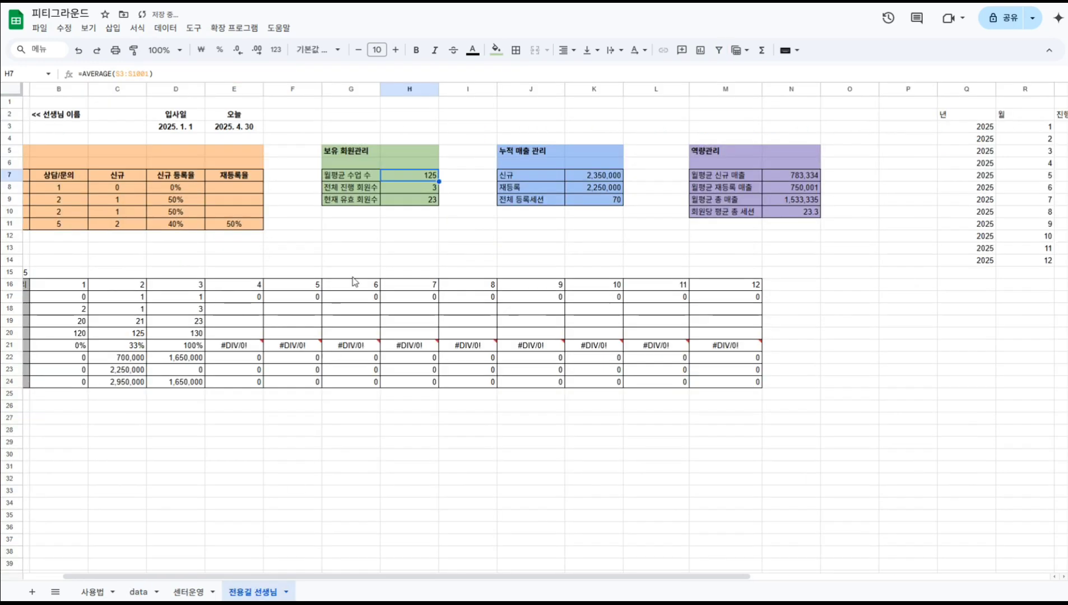
left_click(394, 187)
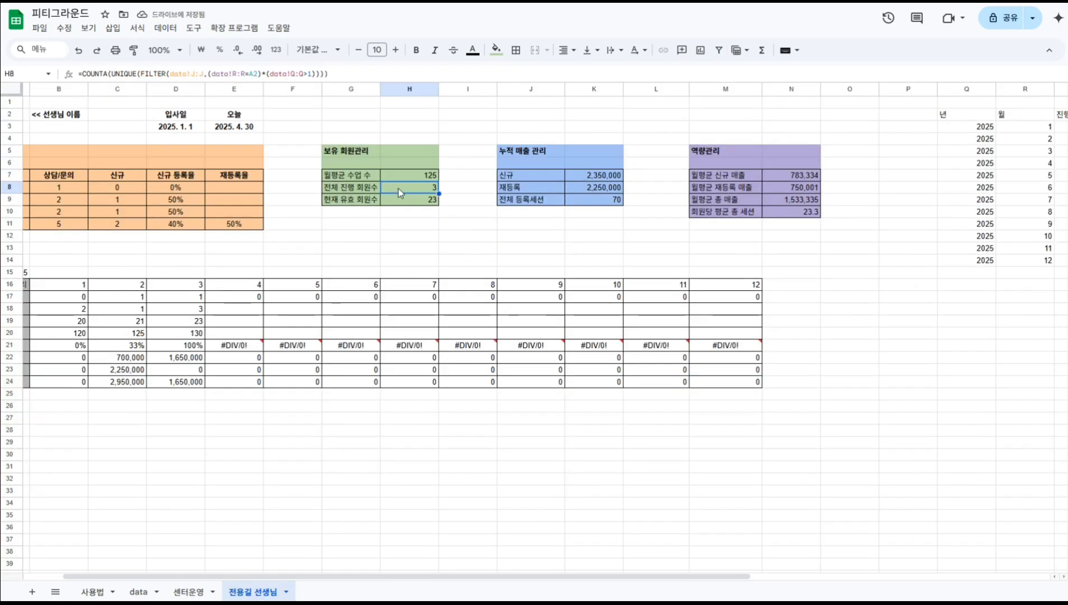
left_click(401, 203)
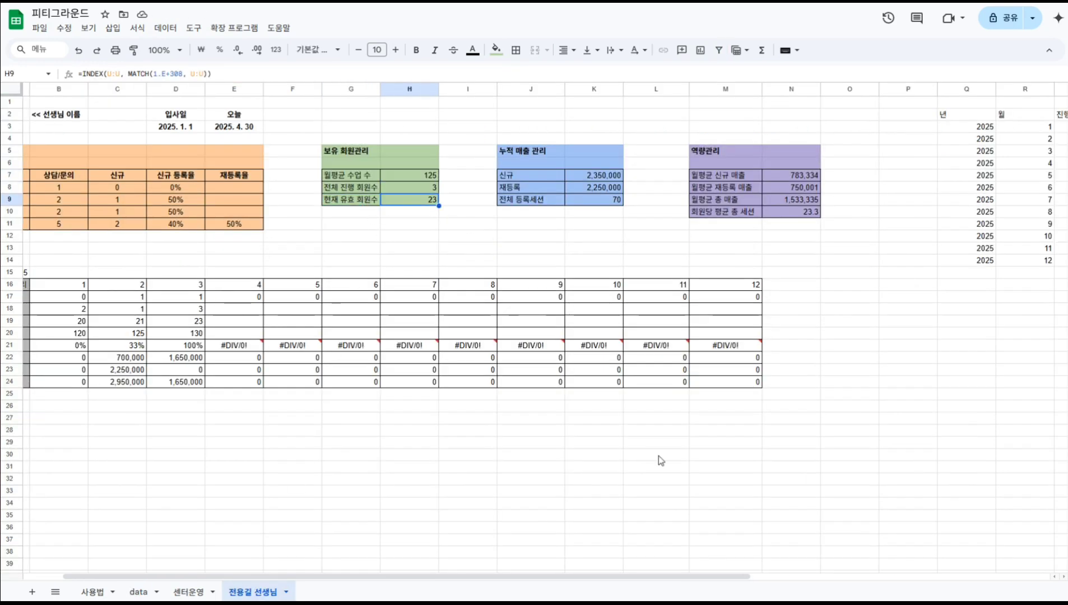
left_click_drag(707, 580, 851, 580)
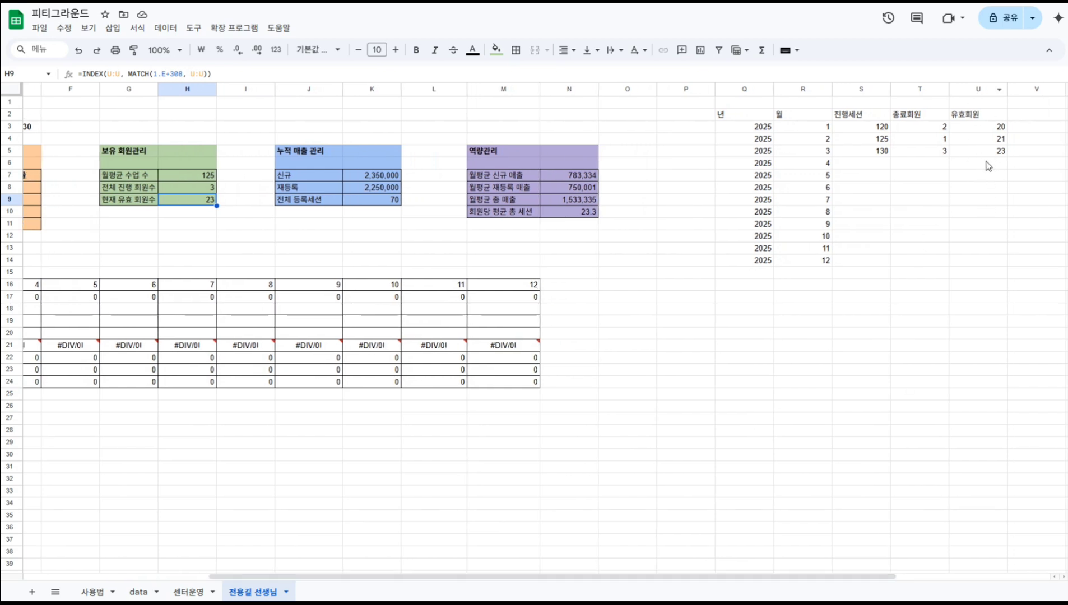
left_click_drag(758, 576, 573, 577)
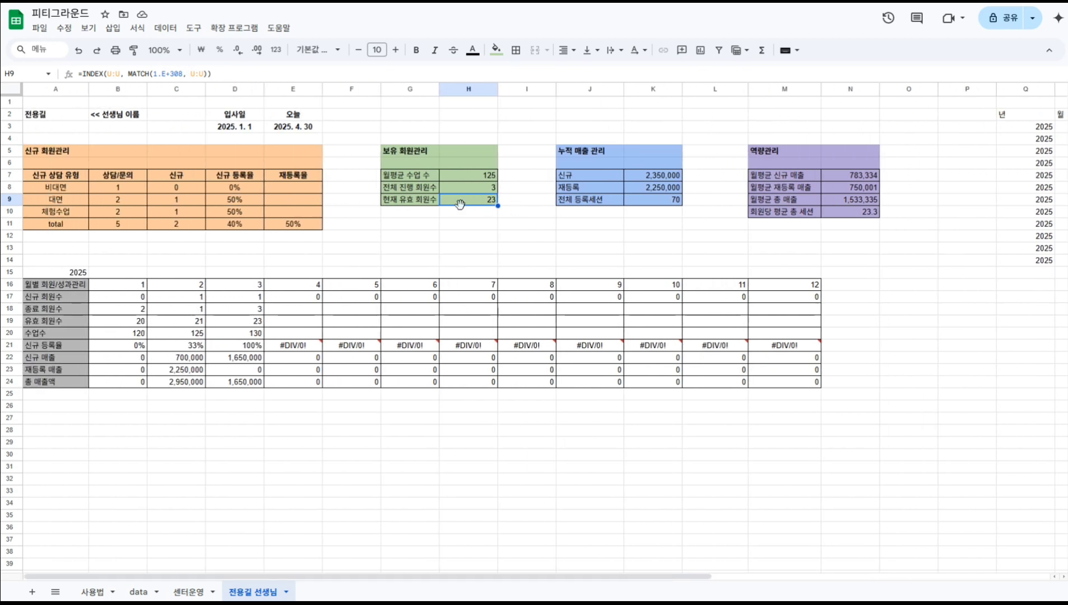
left_click(571, 150)
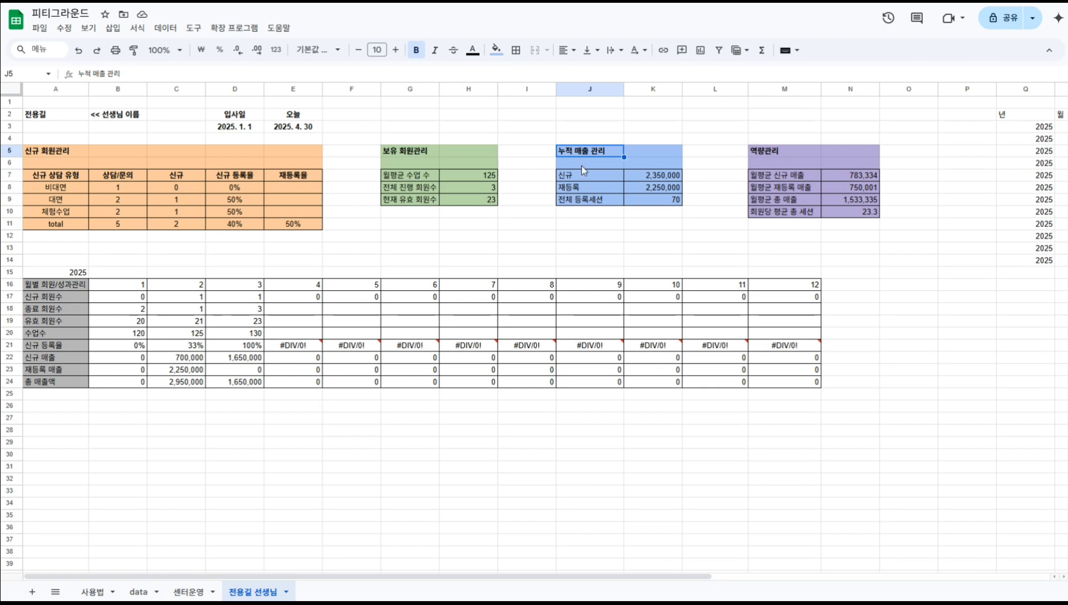
left_click(583, 185)
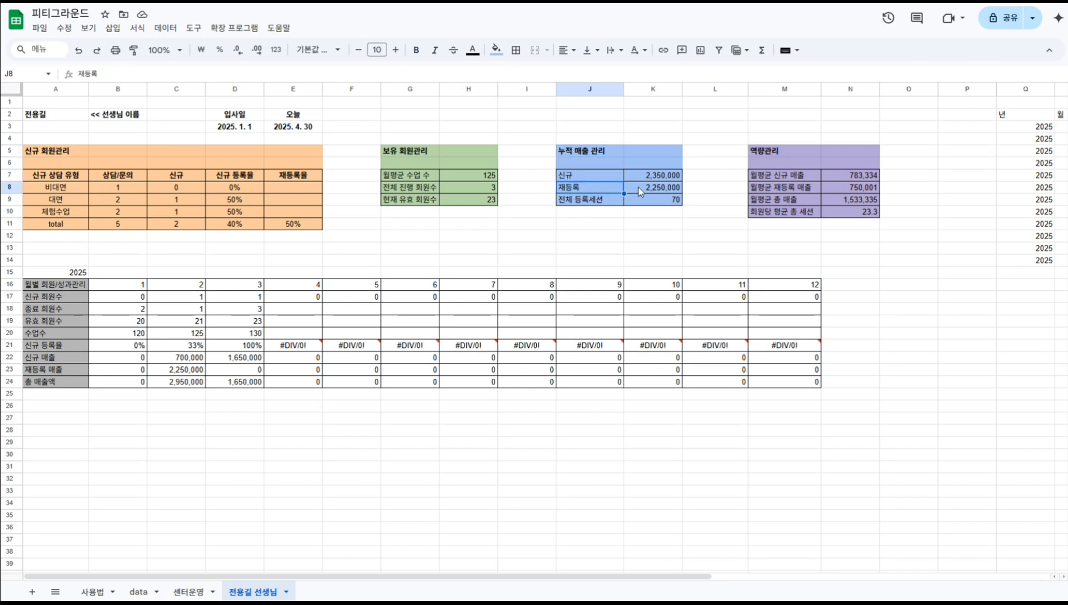
left_click(605, 202)
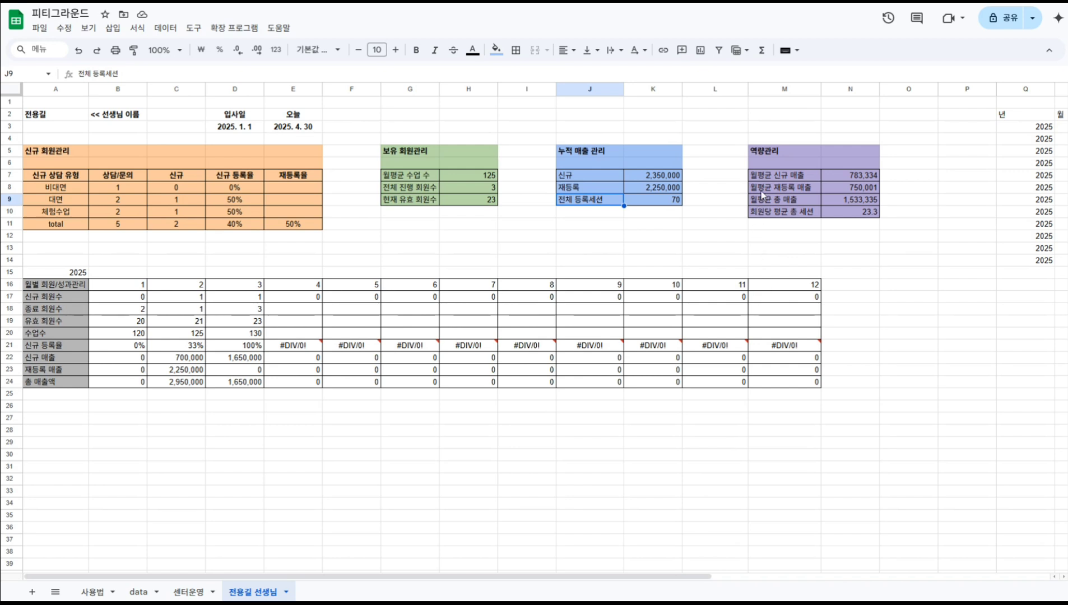
left_click(770, 178)
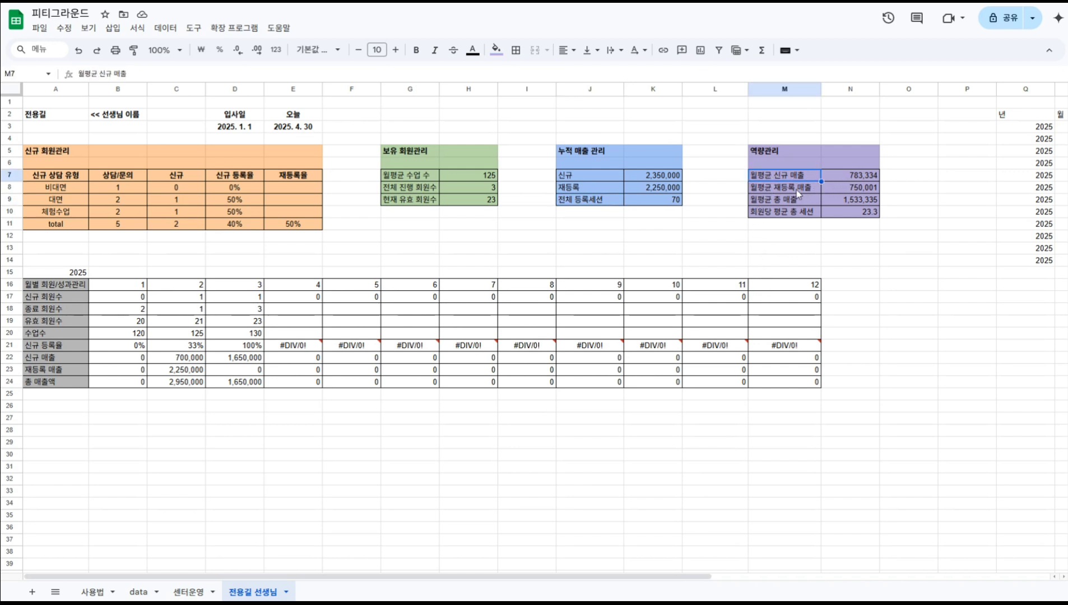
left_click(799, 193)
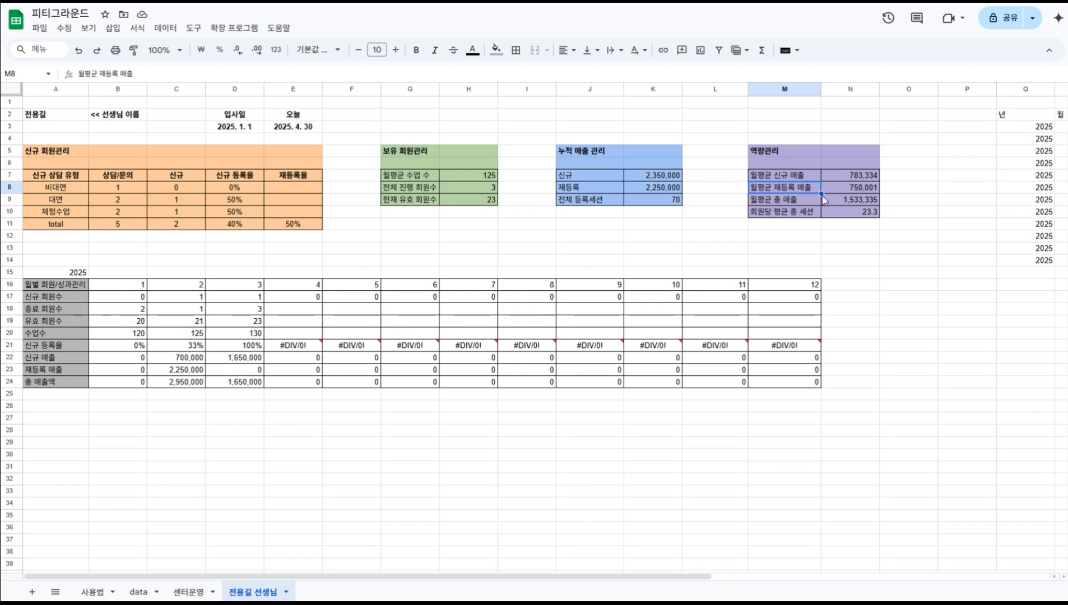
left_click(796, 198)
left_click(839, 199)
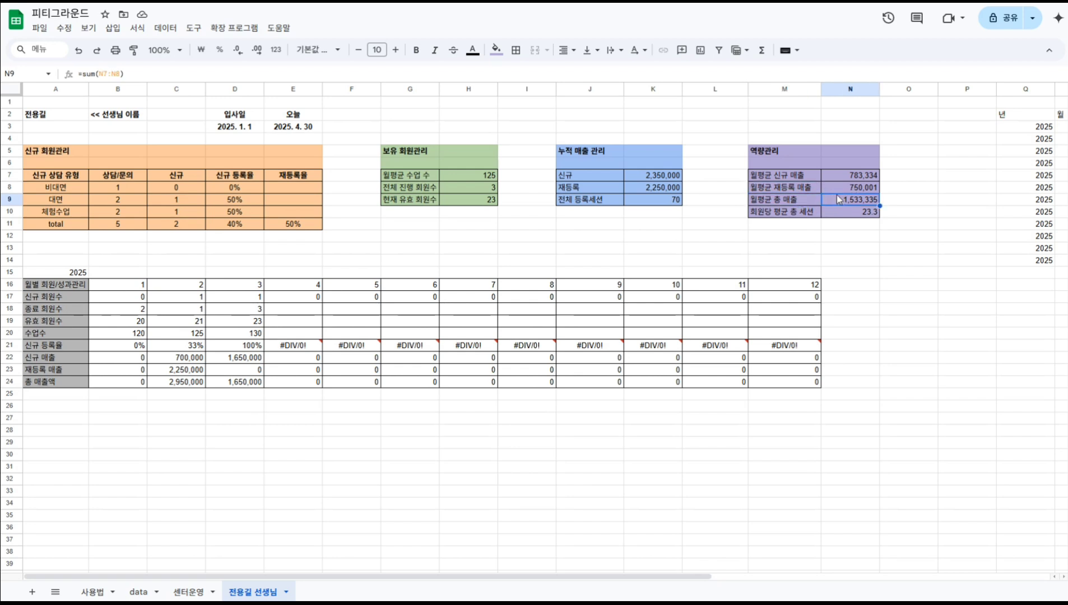
left_click(843, 175)
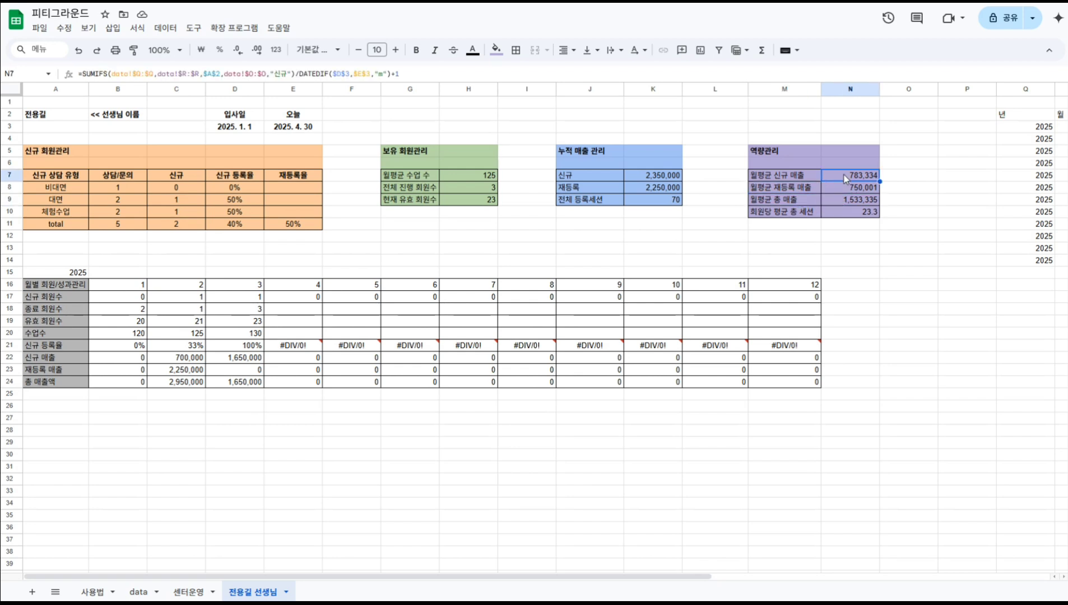
left_click(844, 187)
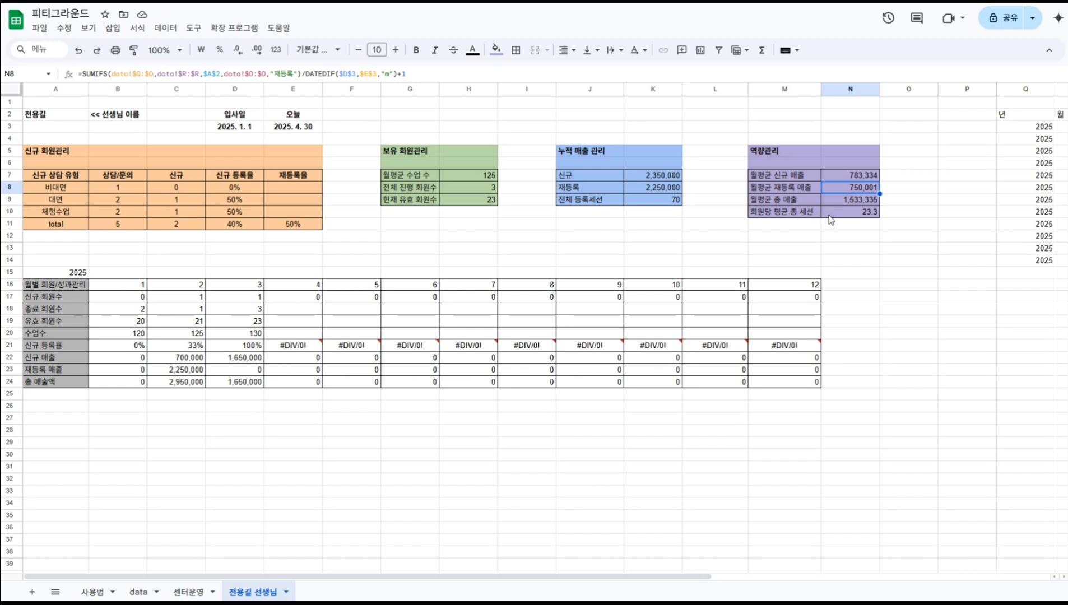
left_click(857, 213)
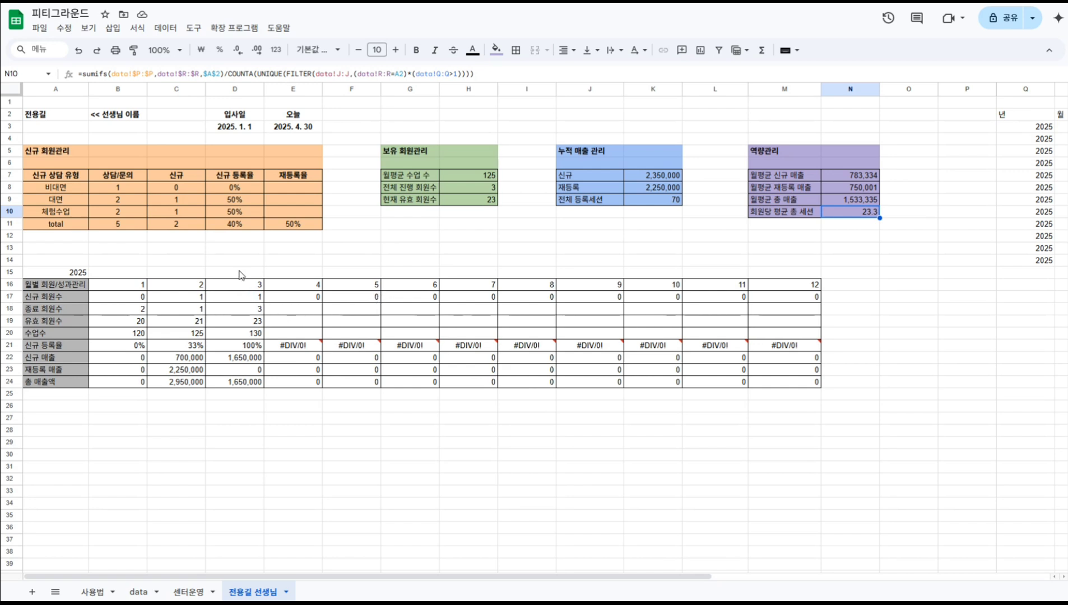
Duplicate the trainer dashboard tab, naming the copy and its A2 header after the second trainer.
right_click(261, 595)
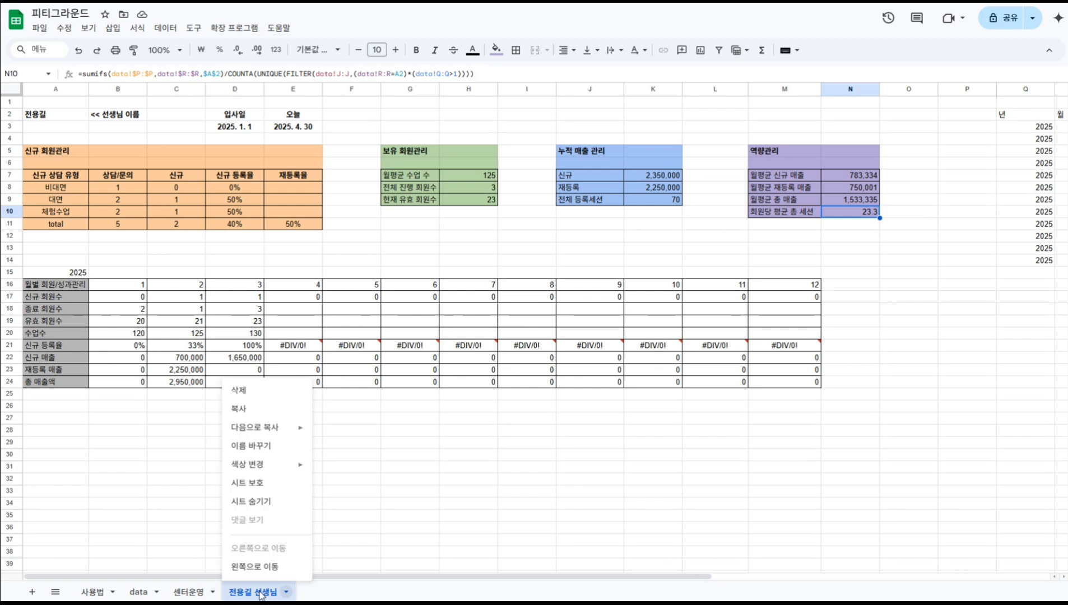
left_click(251, 410)
double_click(342, 592)
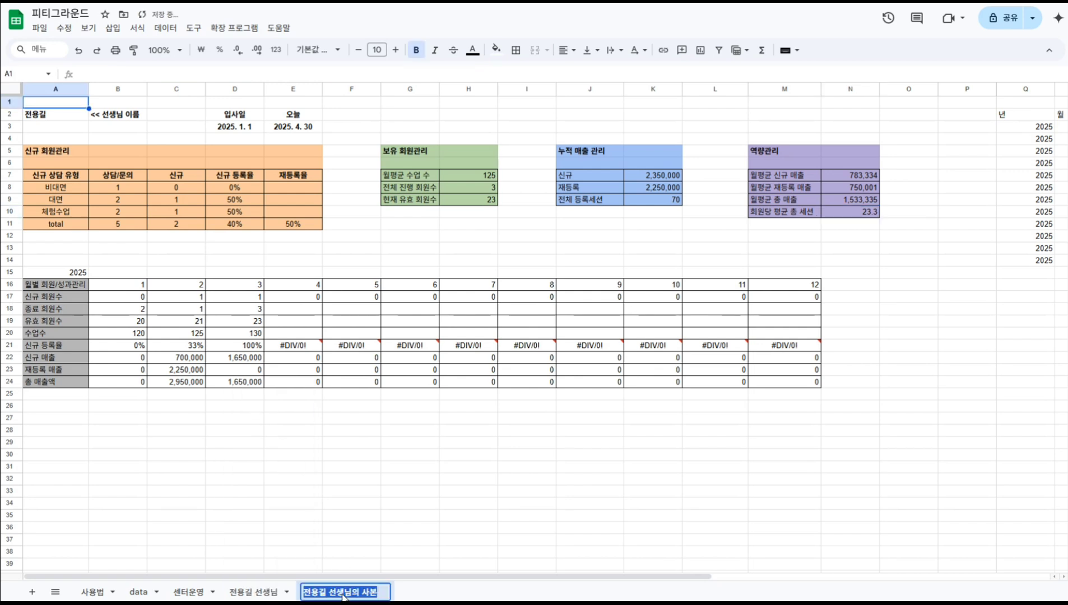
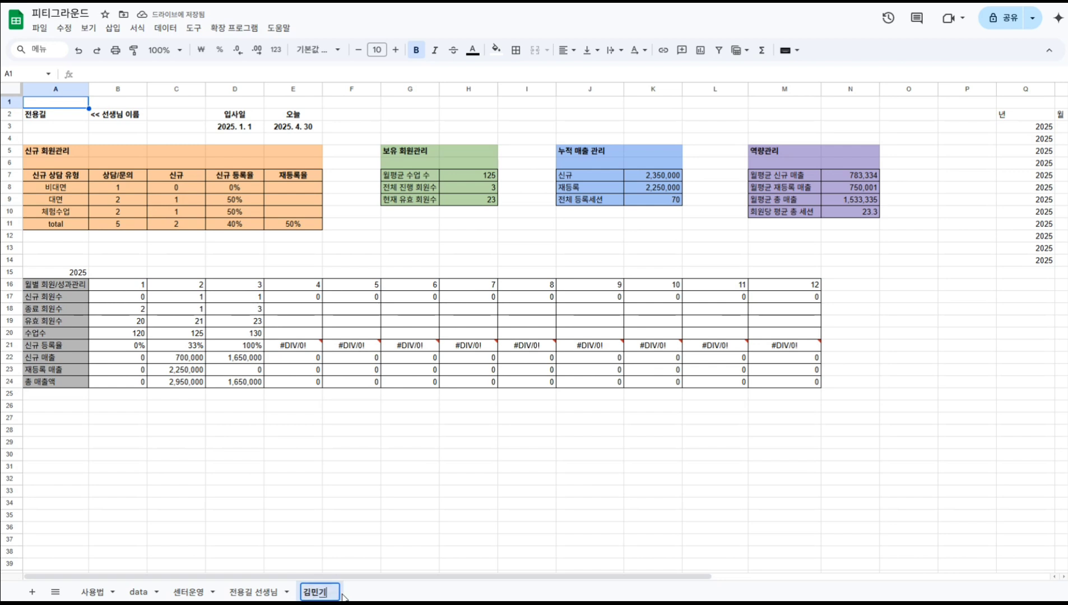
key("Return")
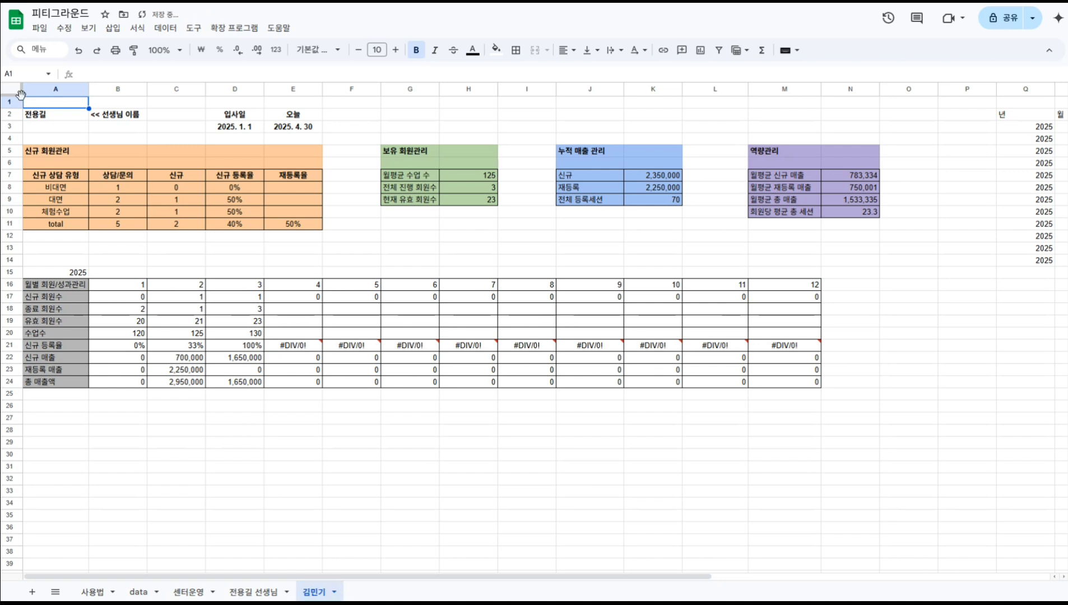
left_click(56, 117)
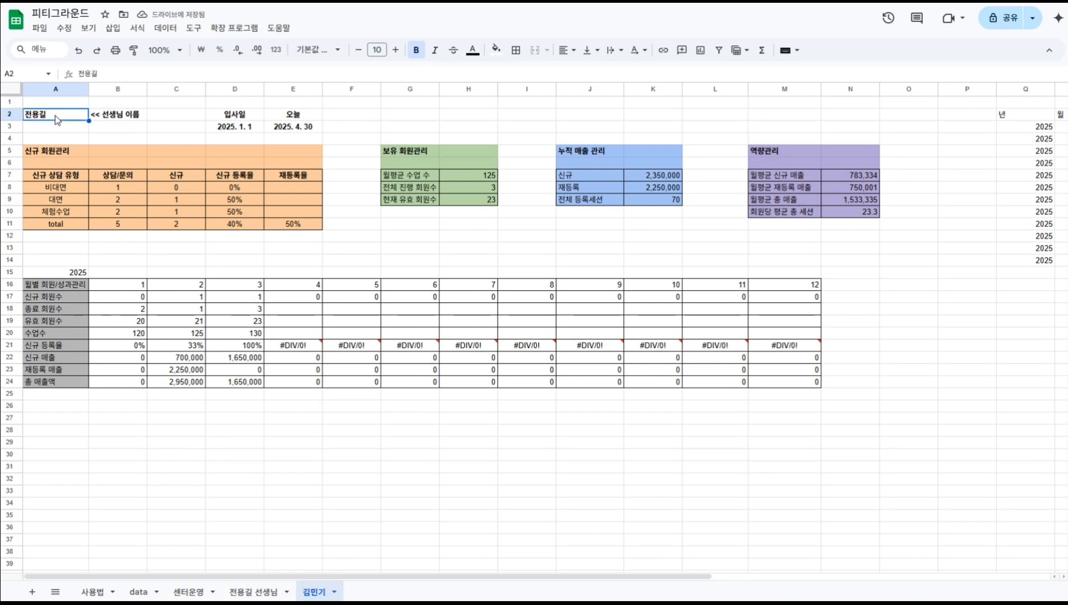
key("Return")
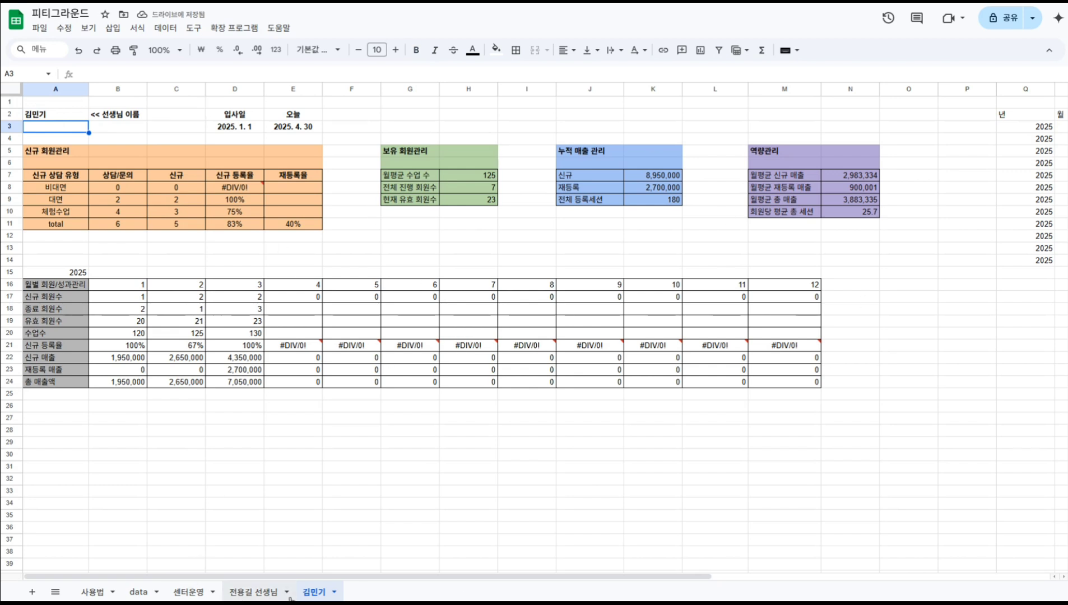
left_click(334, 592)
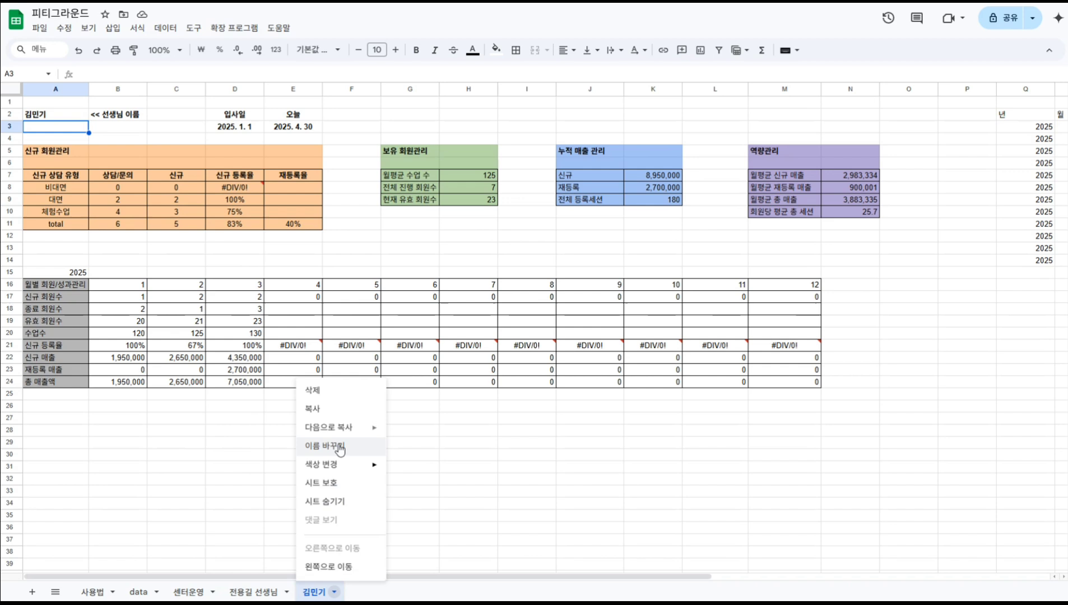
Copy the second trainer's tab, naming the new tab and its A2 header after the third trainer.
left_click(339, 409)
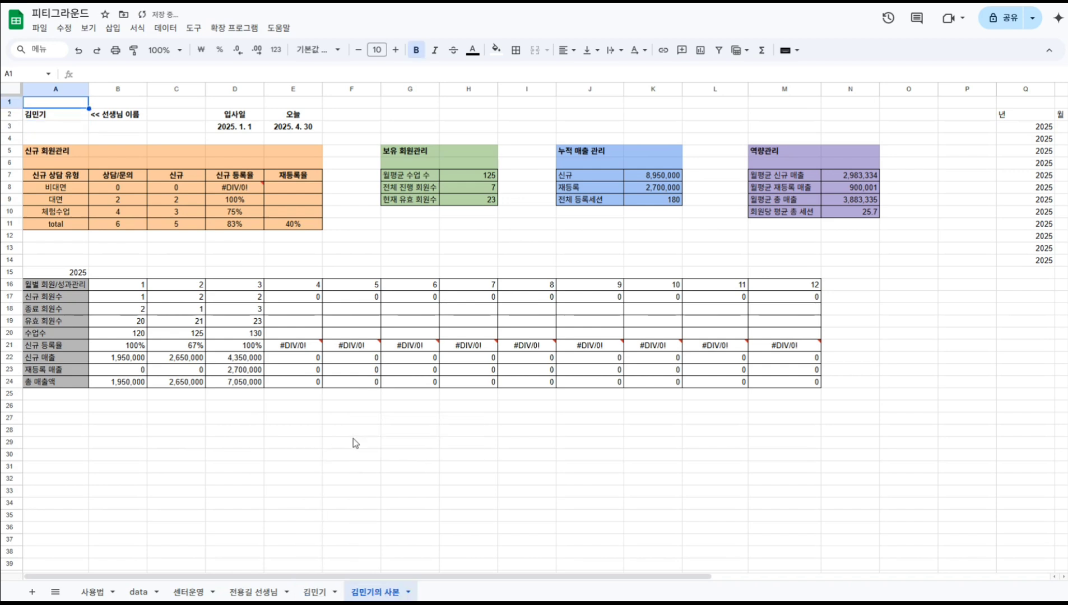
double_click(379, 593)
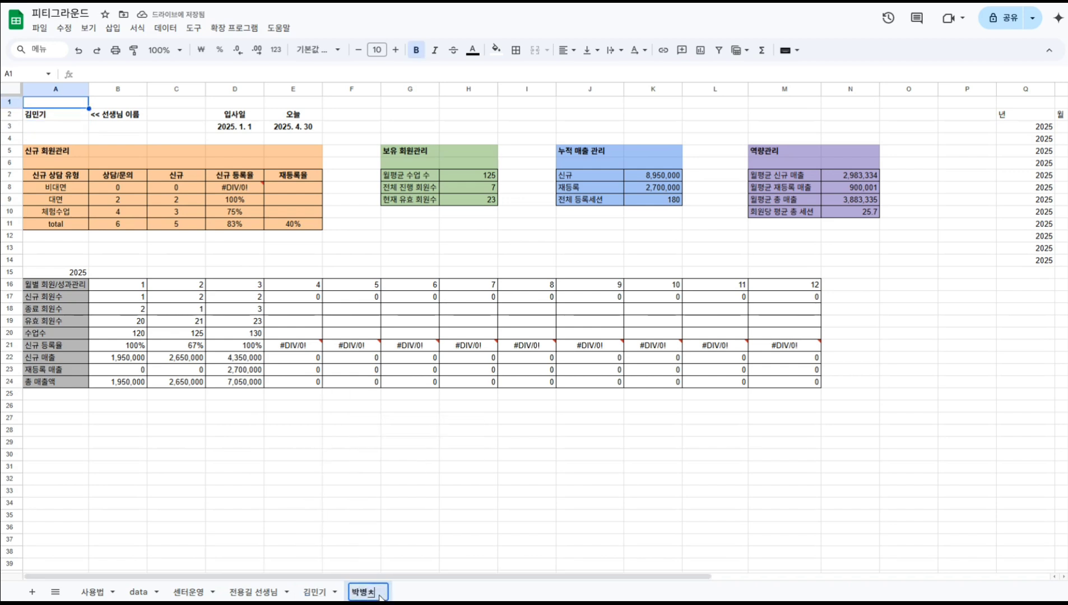
key("Return")
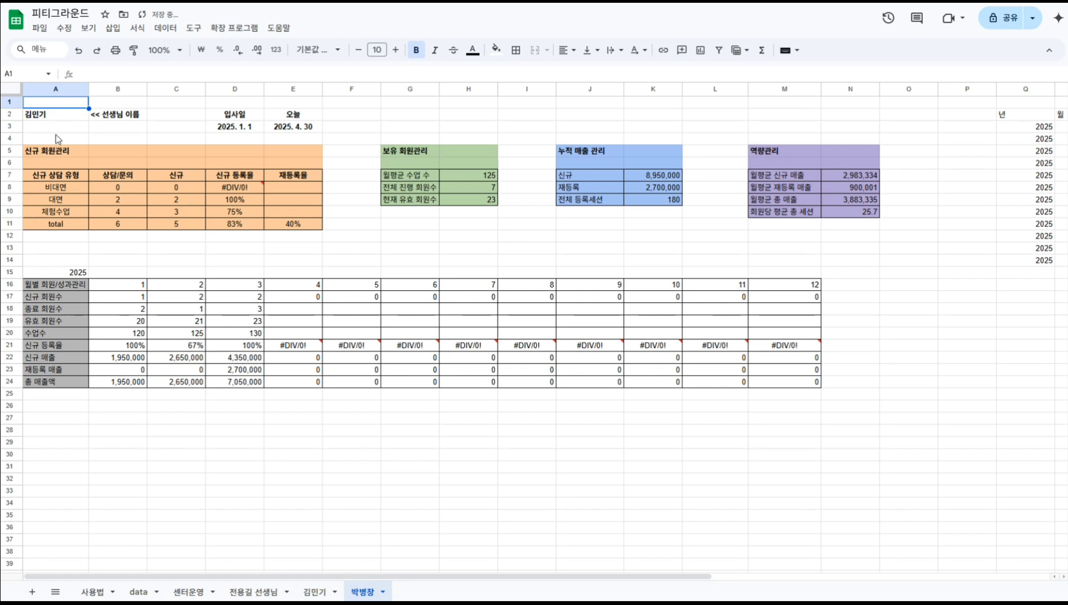
left_click(59, 116)
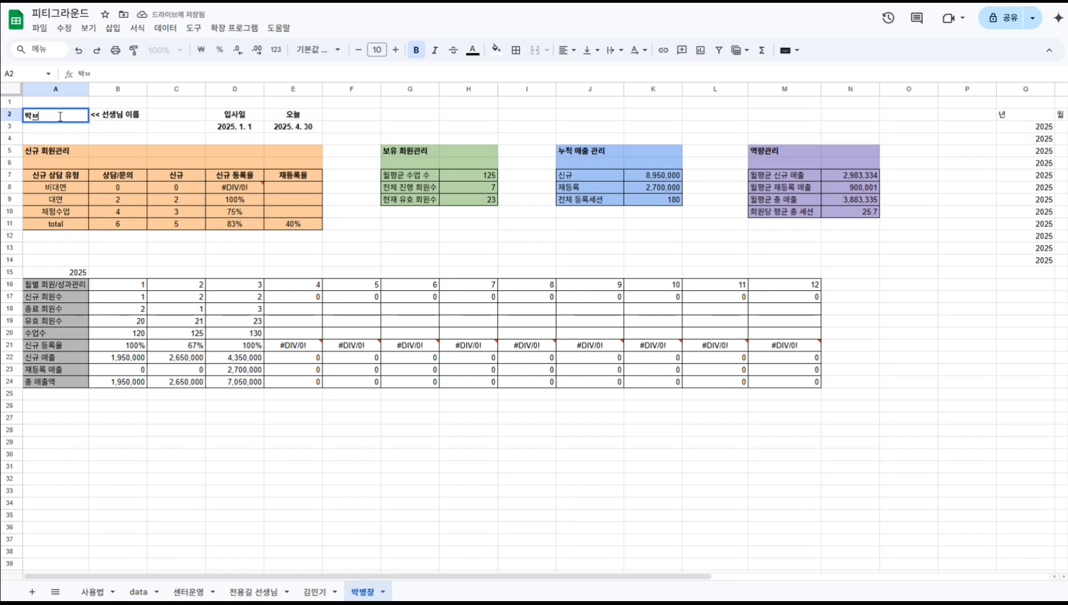
key("Return")
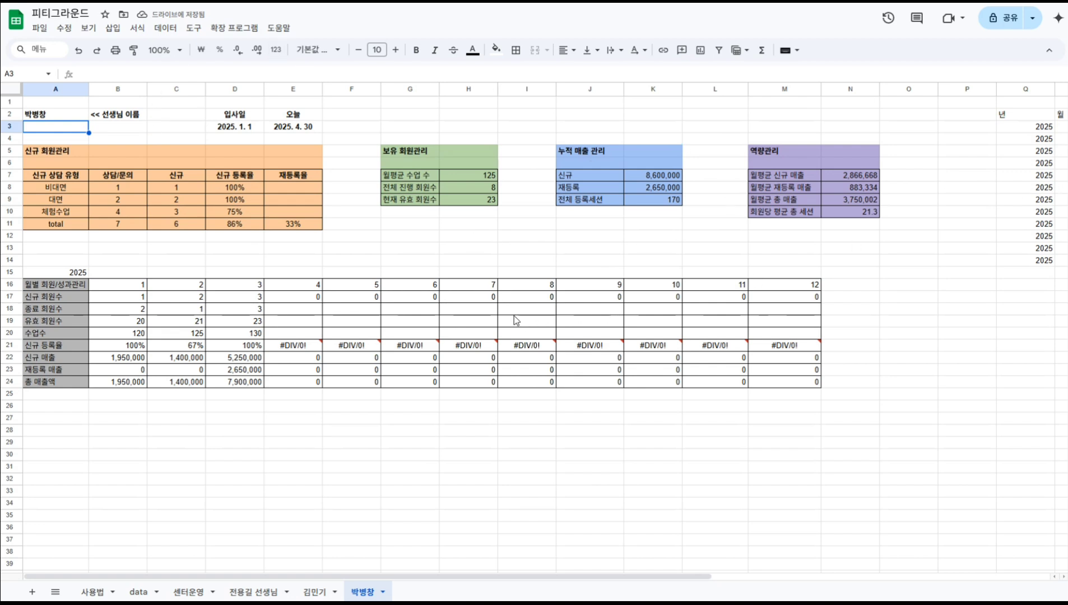
Copy the 2025 monthly block A15:M24 to A26 and relabel its year 2026.
left_click(56, 274)
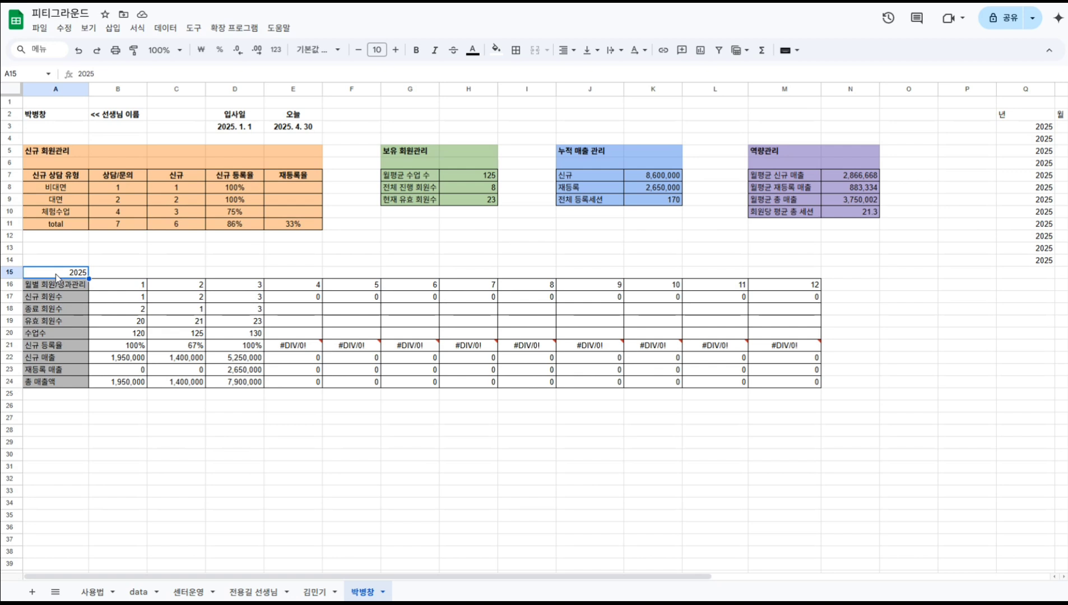
key("shift+Right")
key("shift+Right")
key("shift+Right")
key("shift+Right")
key("shift+Right")
key("shift+Right")
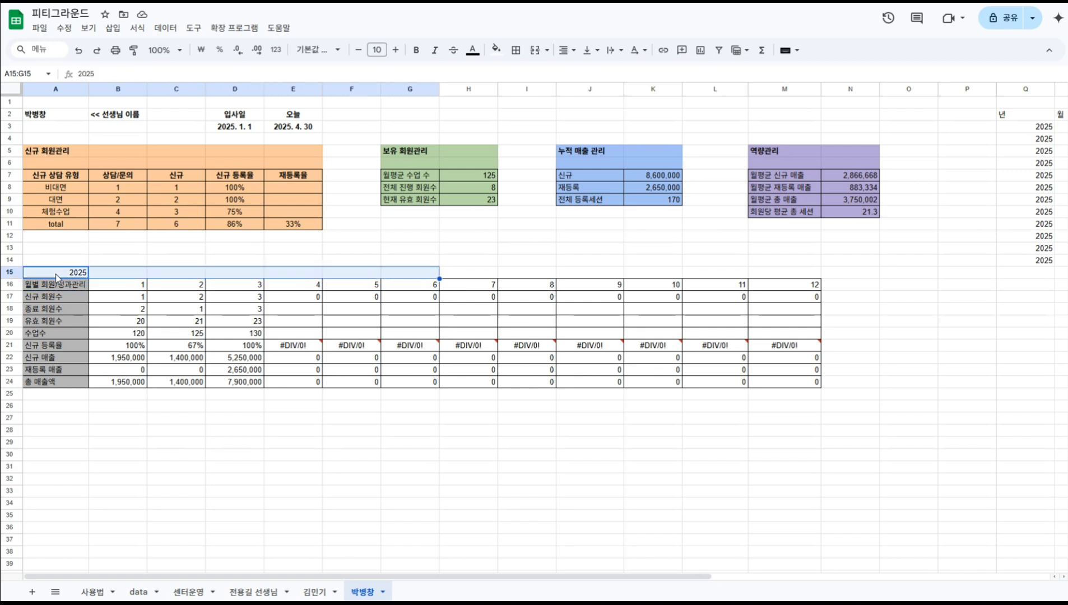
key("shift+Right")
key("shift+Right")
key("shift+Right")
key("shift+Right")
key("shift+Right")
key("shift+Right")
key("shift+Down")
key("shift+Down")
key("shift+Down")
key("shift+Down")
key("shift+Down")
key("shift+Down")
key("shift+Down")
key("shift+Down")
key("shift+Down")
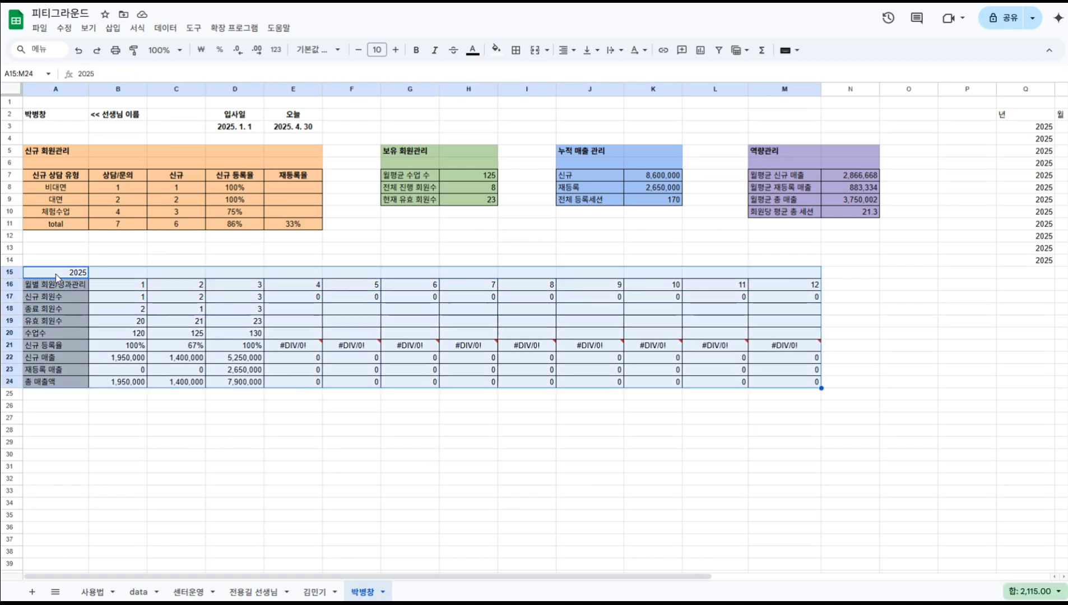
key("ctrl+c")
key("Down")
key("Down")
key("Down")
key("Down")
key("Down")
key("Down")
key("Down")
key("Down")
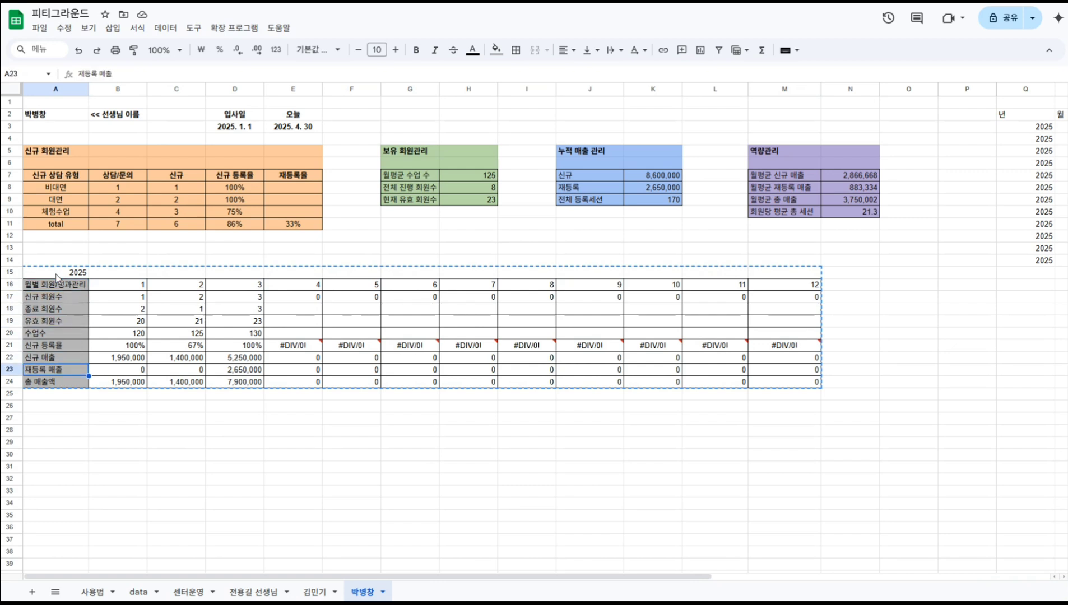
key("Down")
key("Down")
key("Down")
key("ctrl+v")
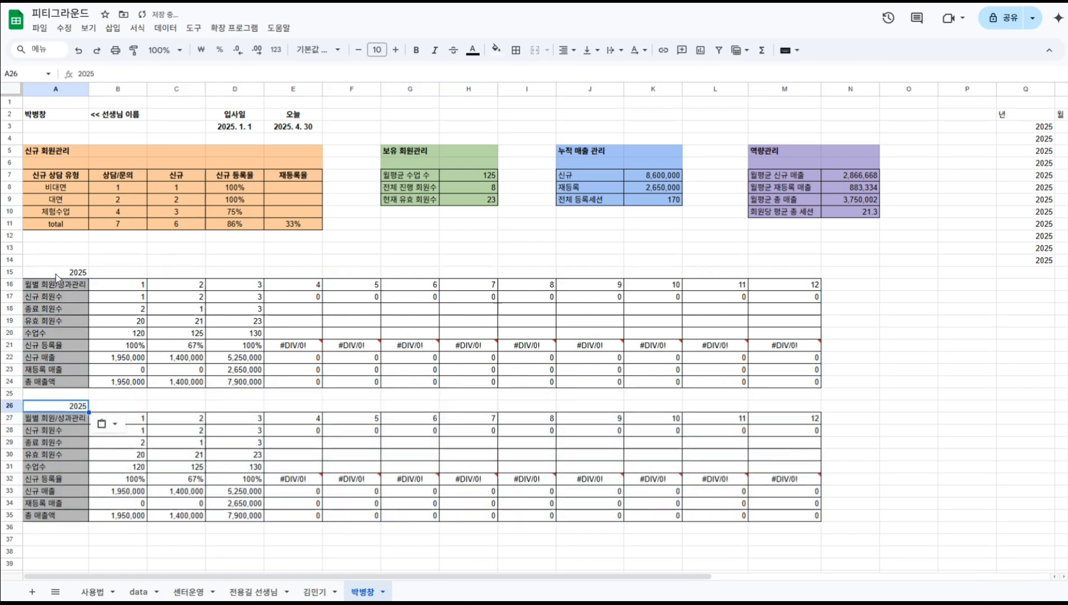
type("2026")
key("Return")
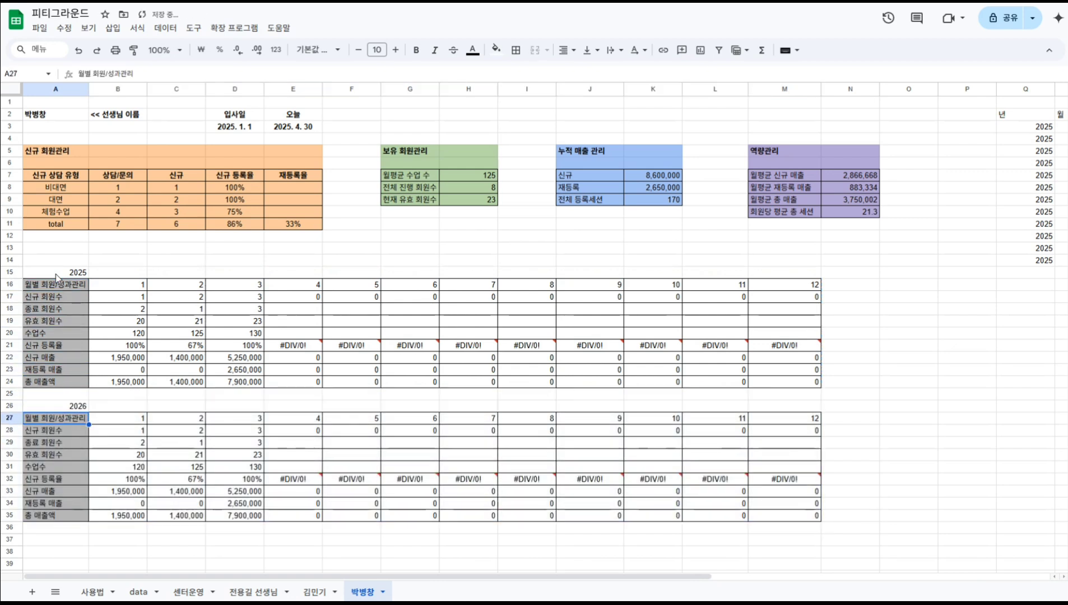
key("Down")
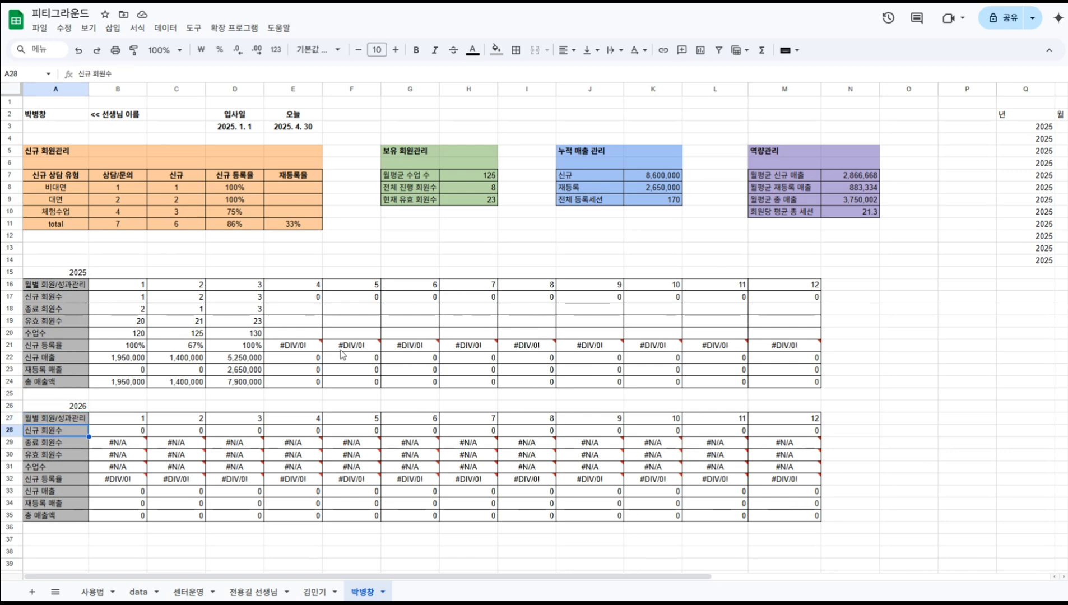
Review the new 2026 block's #N/A results, then go to the 사용법 instructions sheet.
scroll(174, 385, "down", 5)
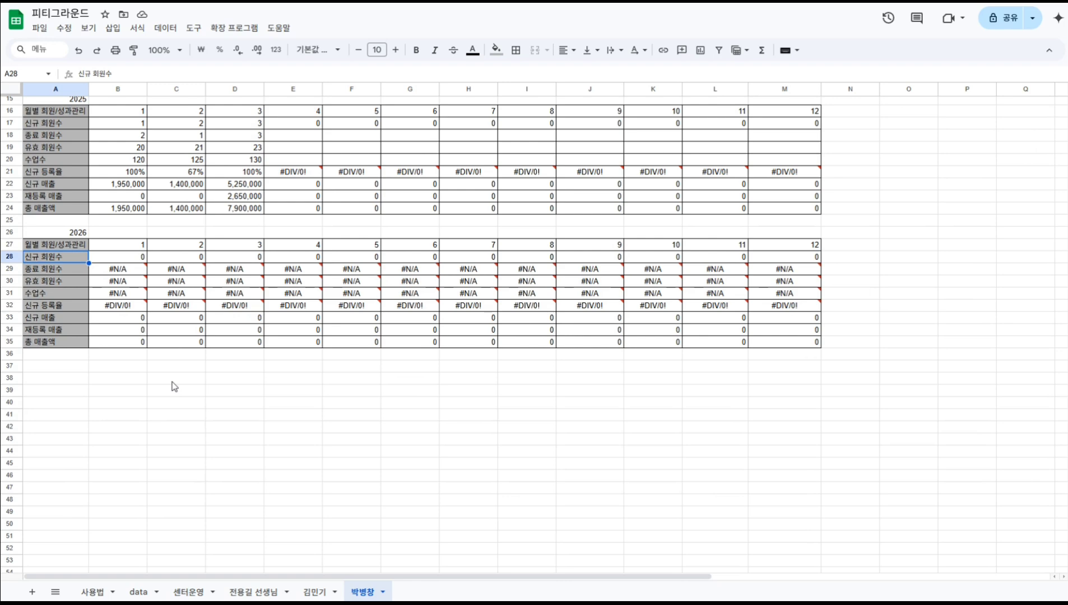
scroll(174, 386, "up", 5)
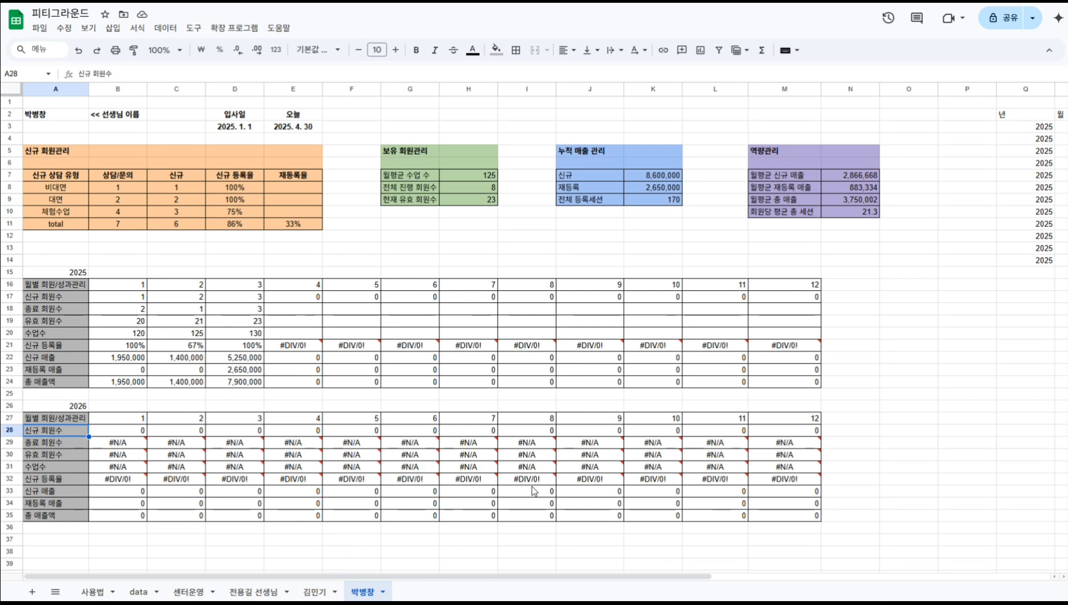
mouse_move(446, 474)
mouse_move(419, 458)
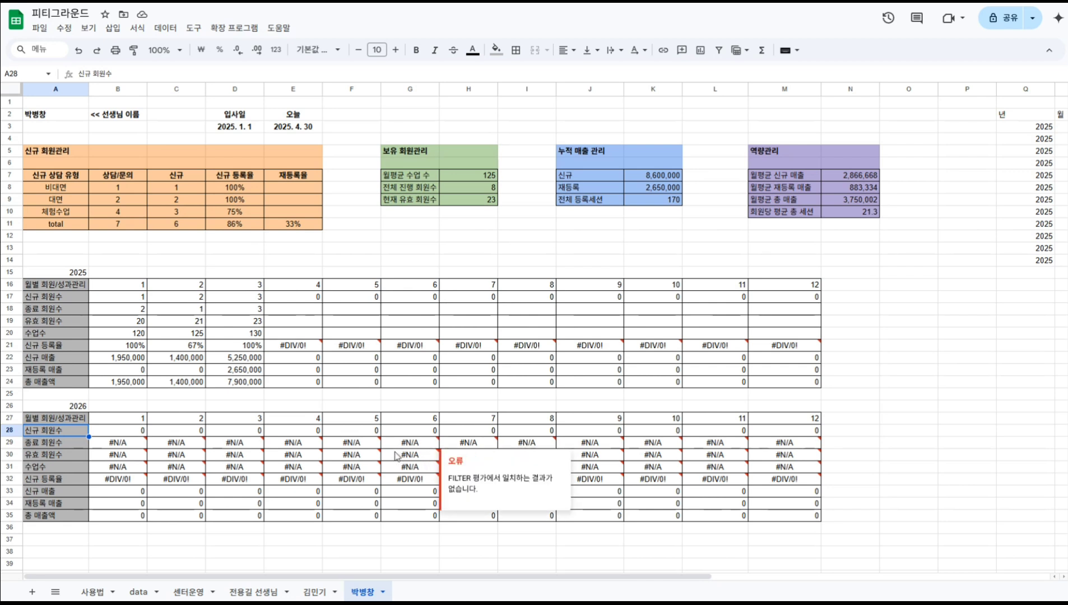
mouse_move(387, 449)
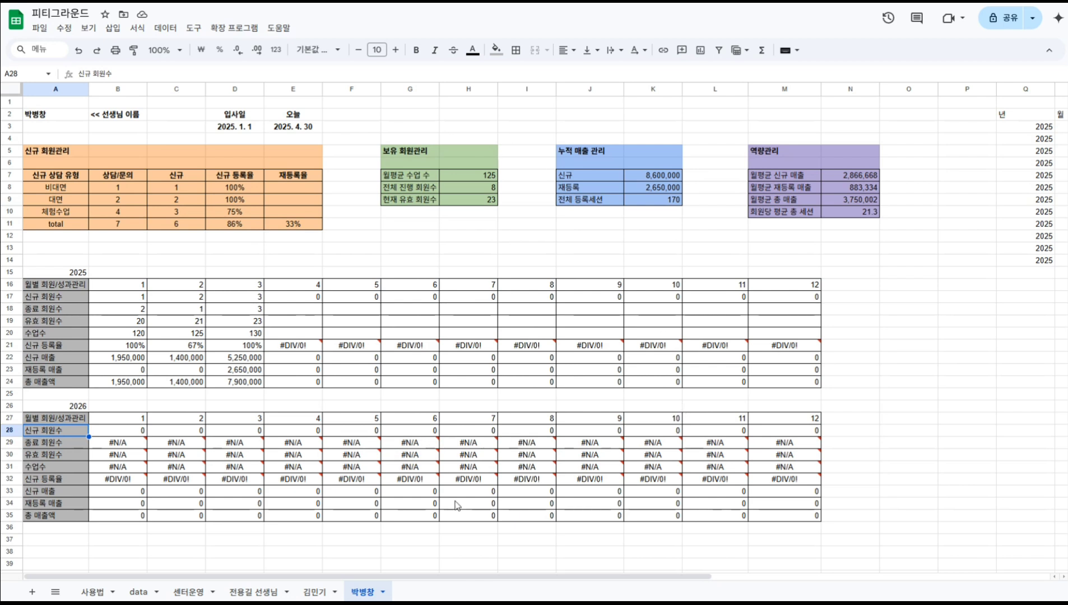
left_click(91, 592)
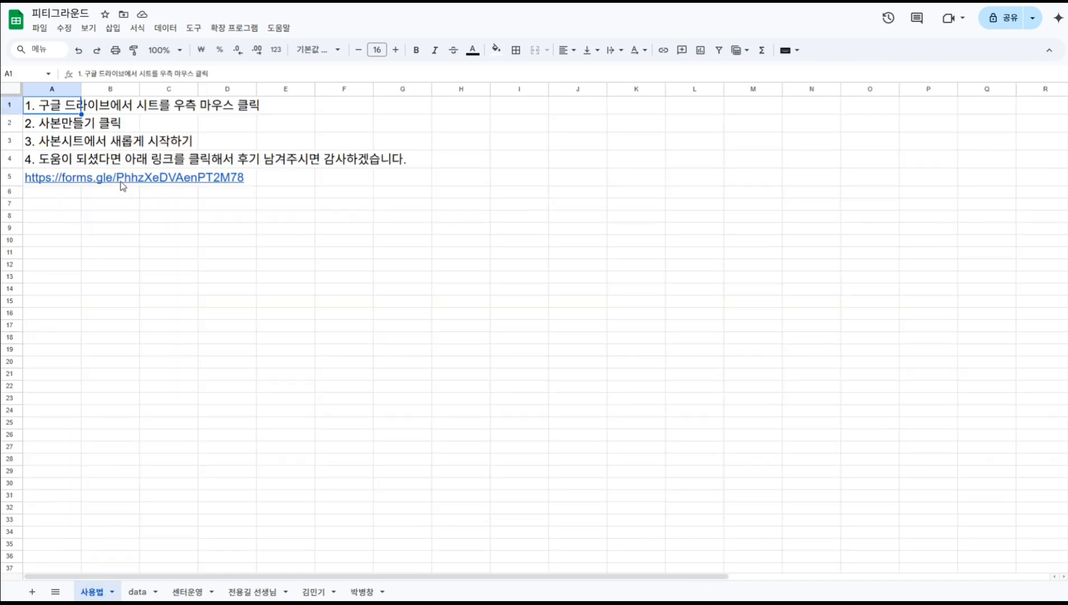